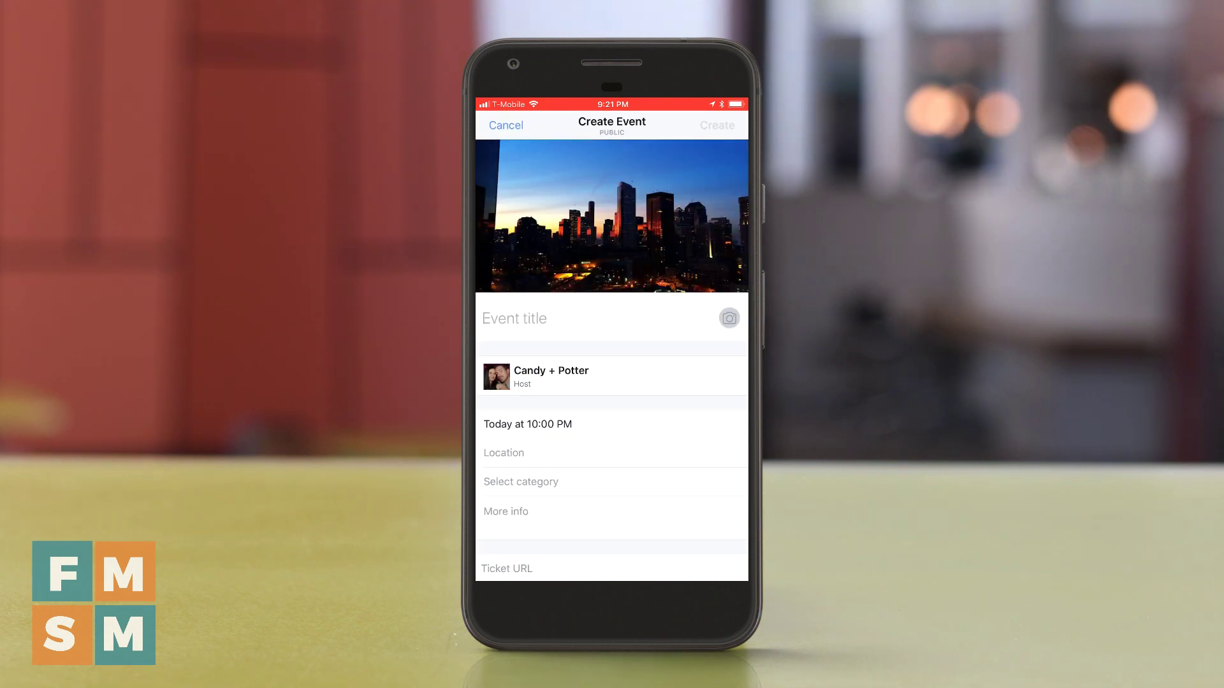
# Scroll the New Event form to show the city skyline photo and the empty fields
pyautogui.scroll(-3, 612, 361)
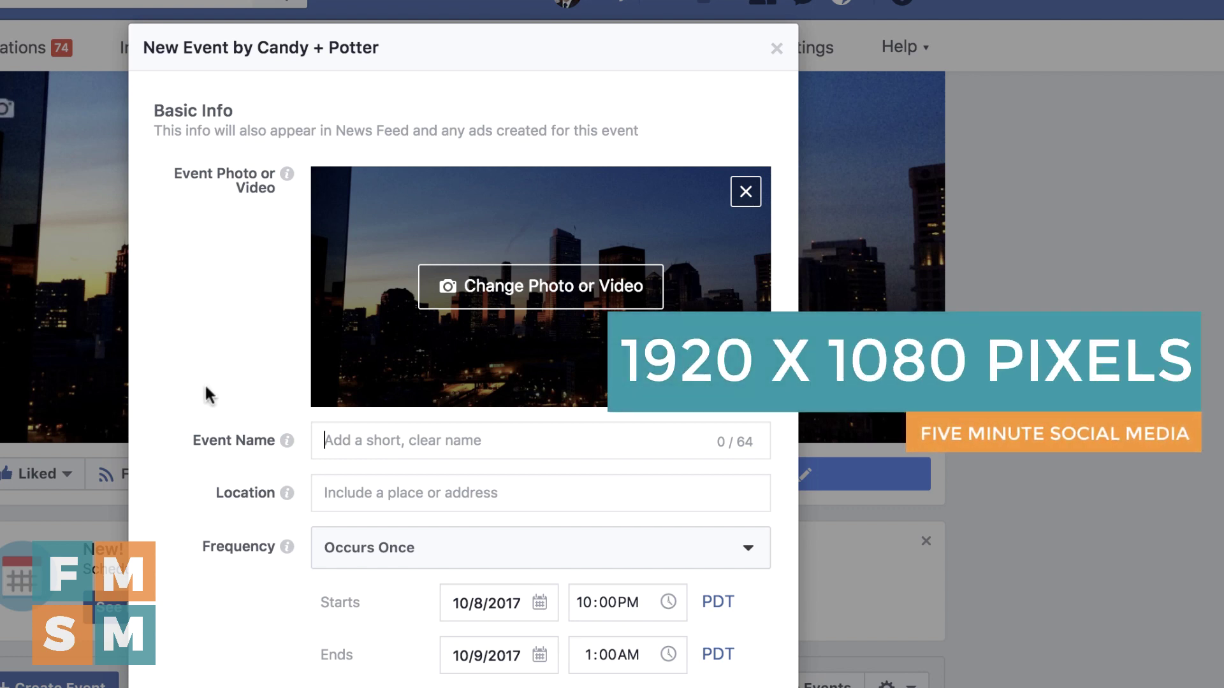
# Replace the event photo with seafood-platter-1232389_1920.jpg from Downloads
pyautogui.click(457, 305)
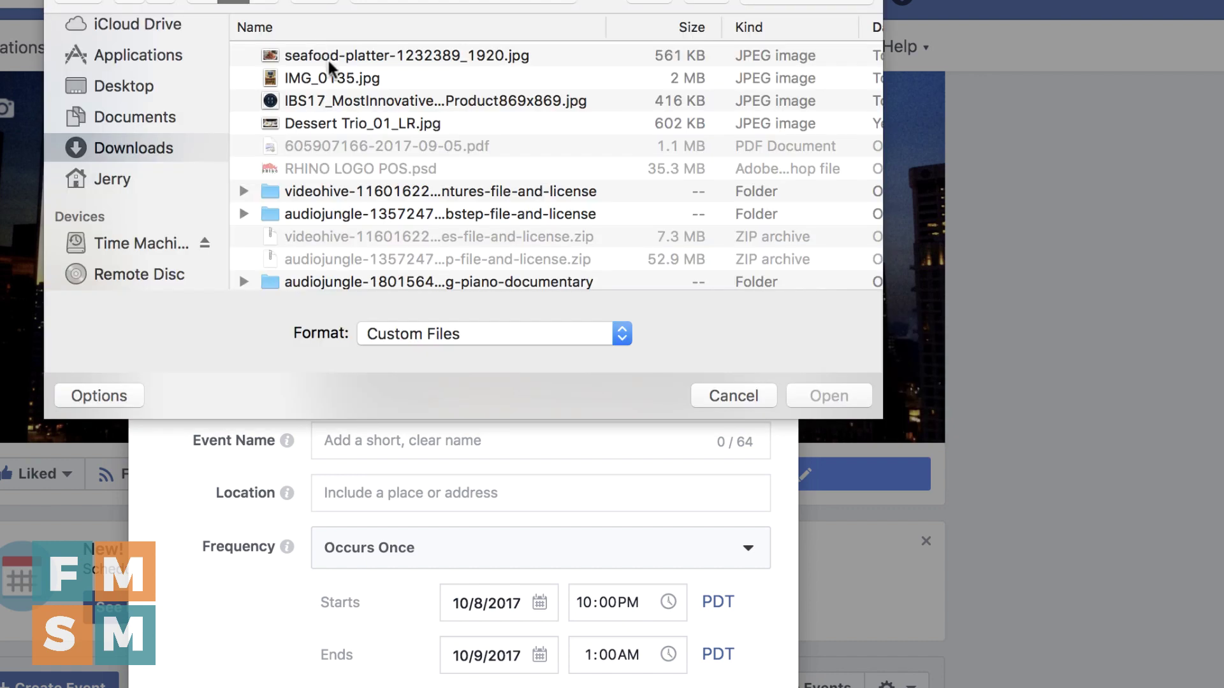
pyautogui.doubleClick(351, 55)
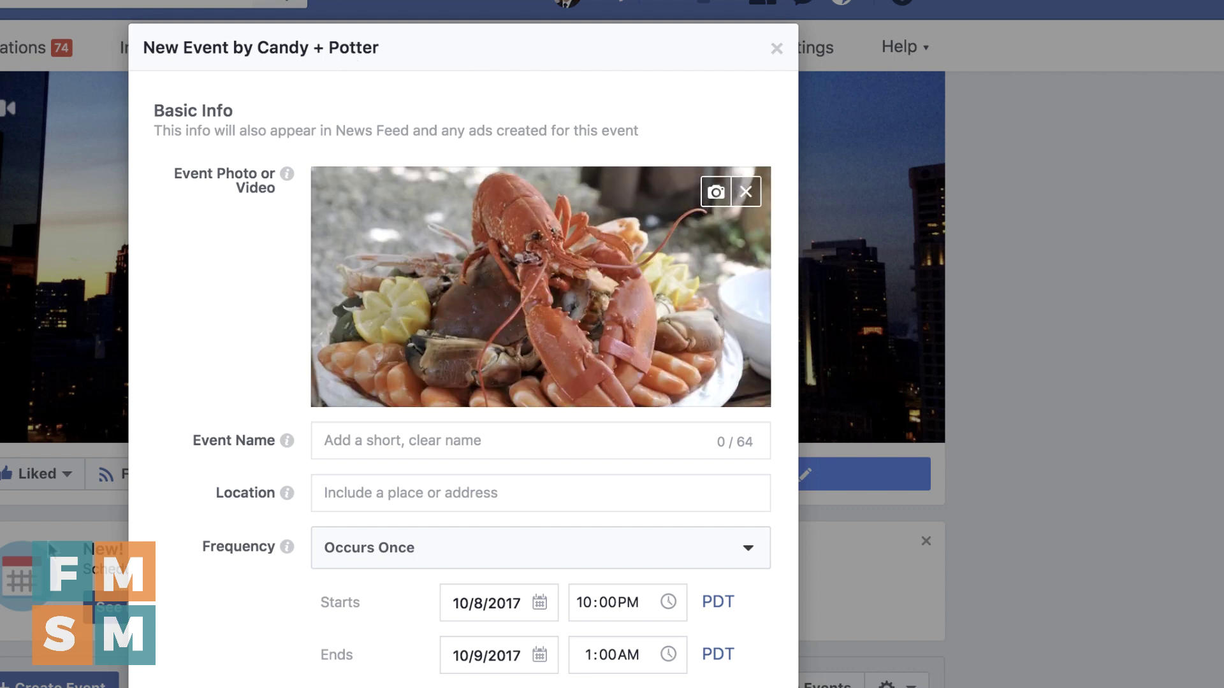
pyautogui.click(357, 439)
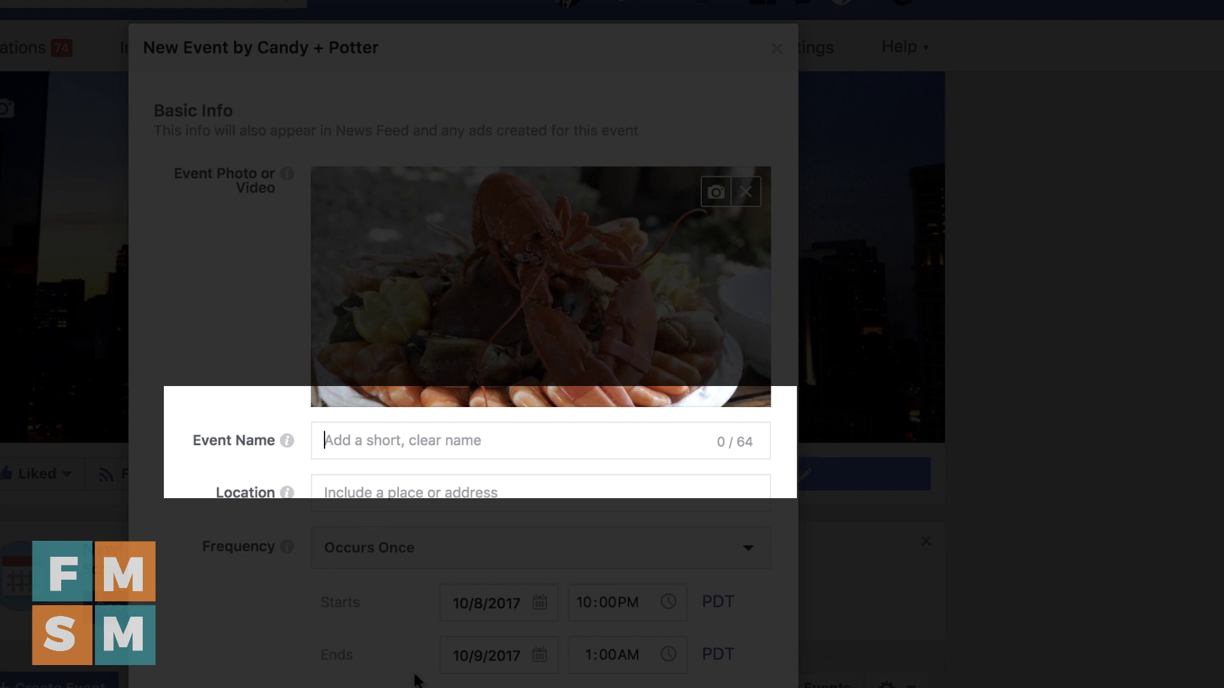
# Replace the overly long first title with the event name 'Seafood Spectacular!'
pyautogui.write('The')
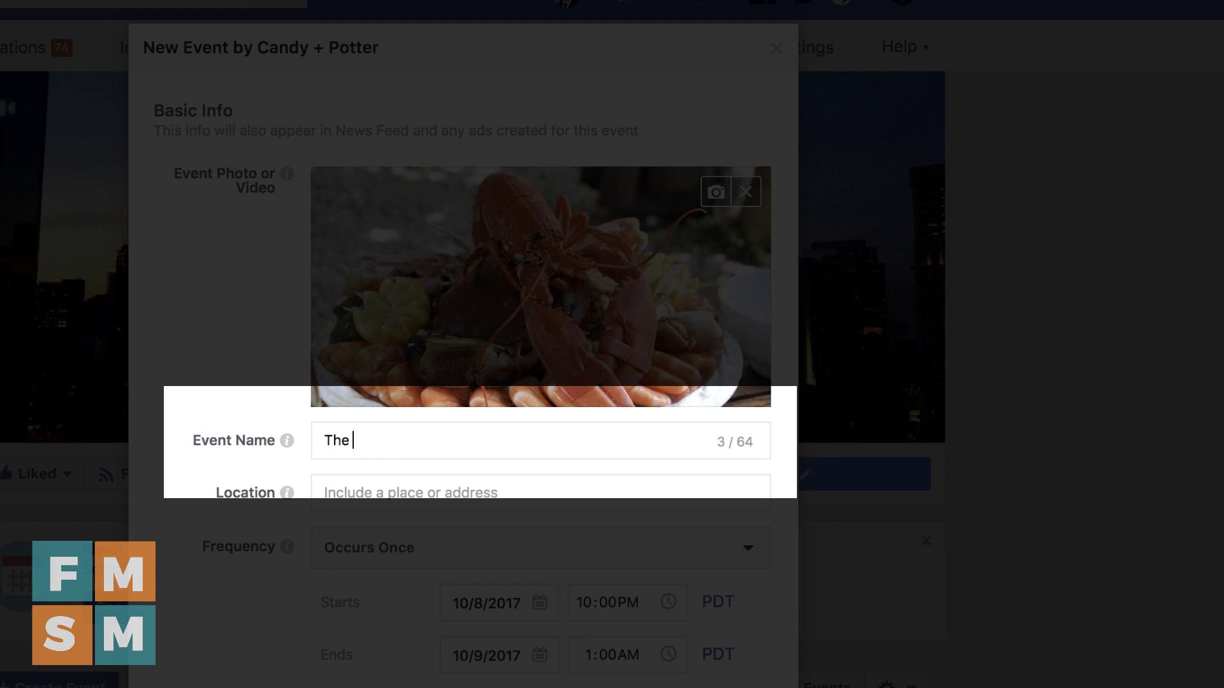
pyautogui.write(' 3rd Annual Quarterly Supe')
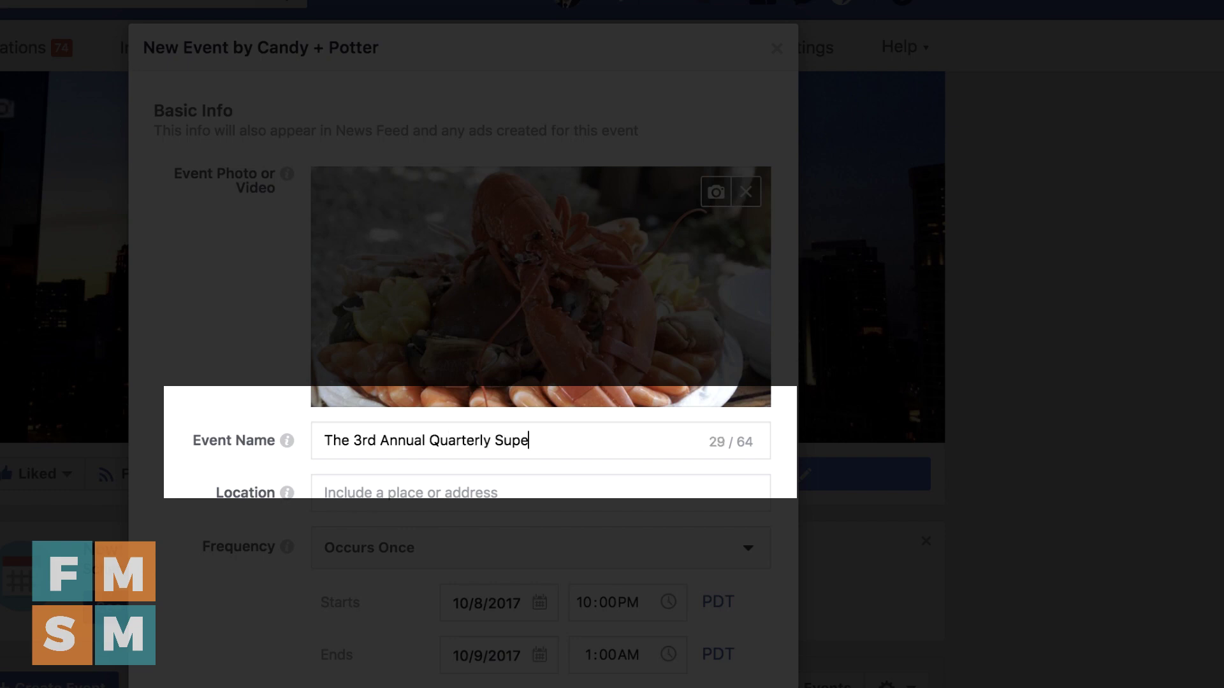
pyautogui.write('rstar Chall')
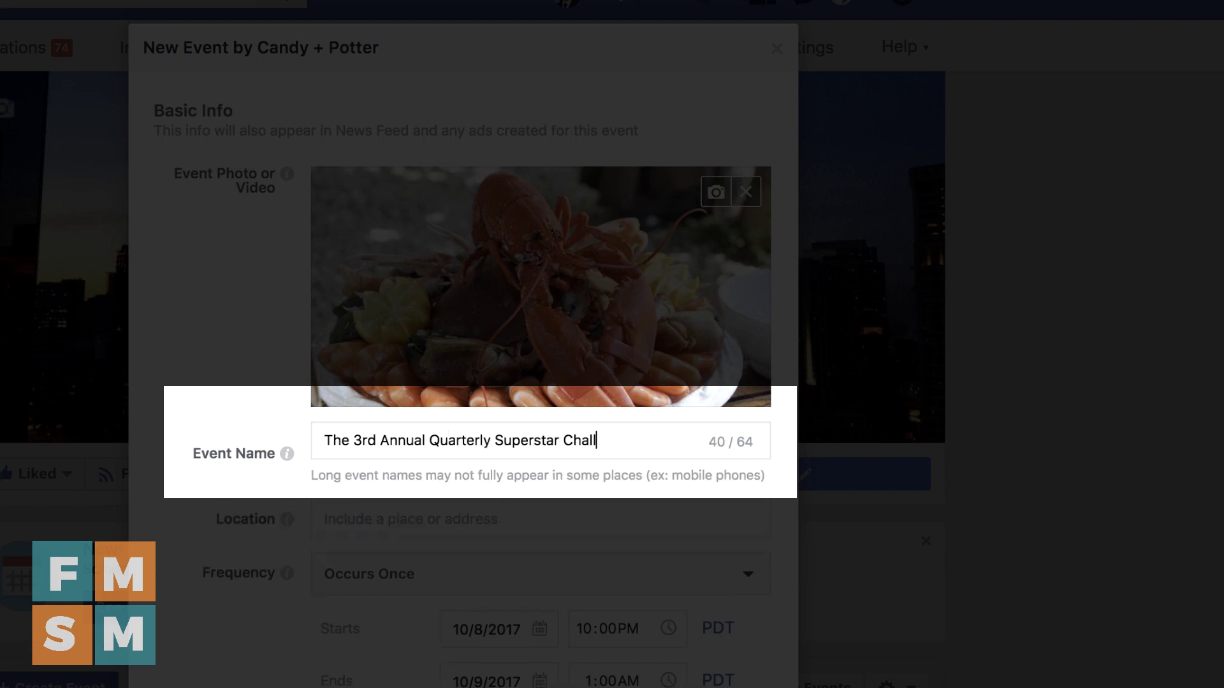
pyautogui.write('enge Of Seafood')
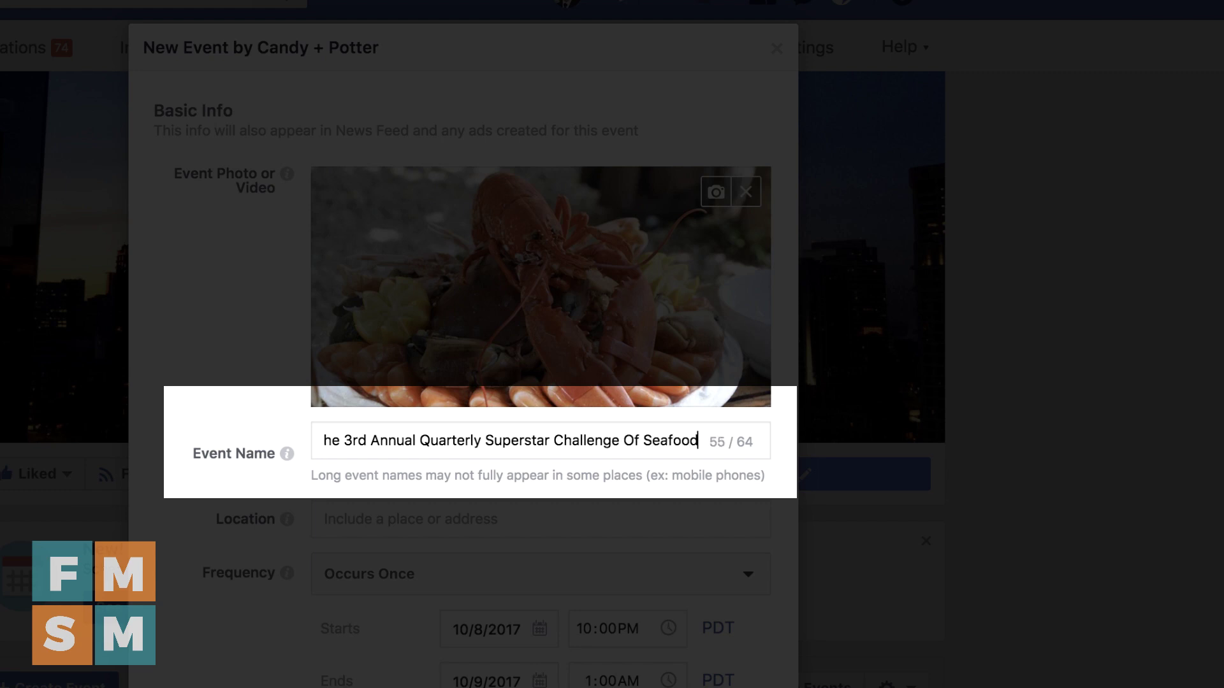
pyautogui.write(' Dinners')
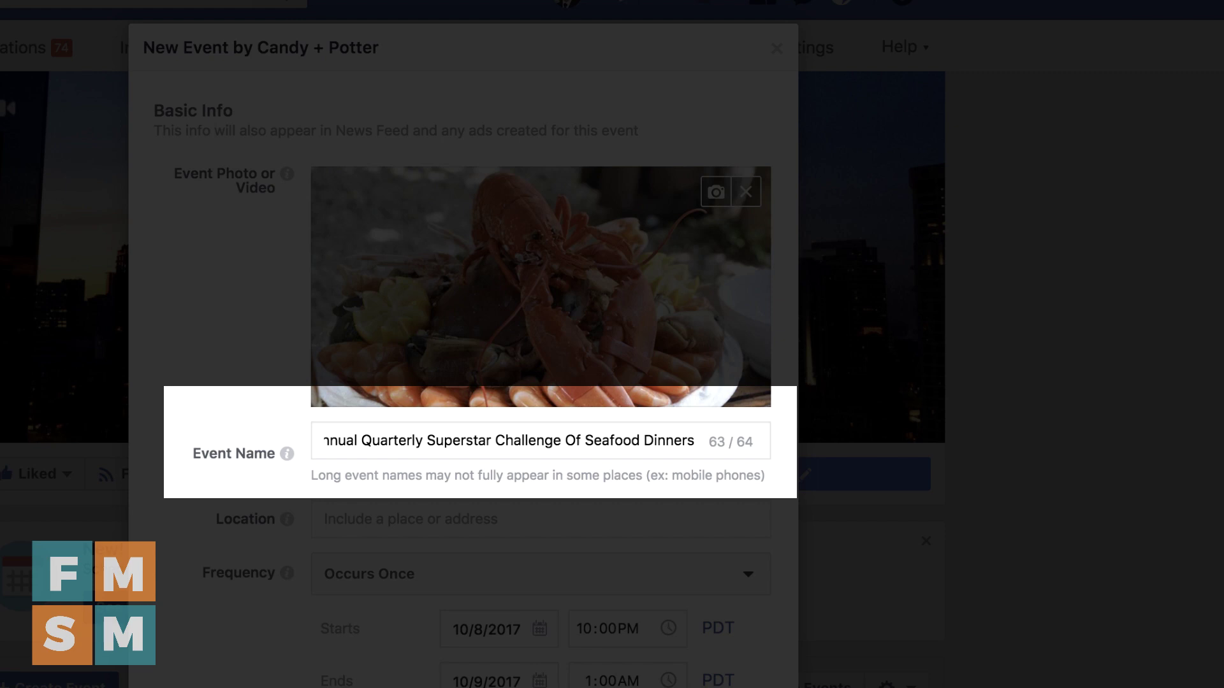
pyautogui.press('super+a')
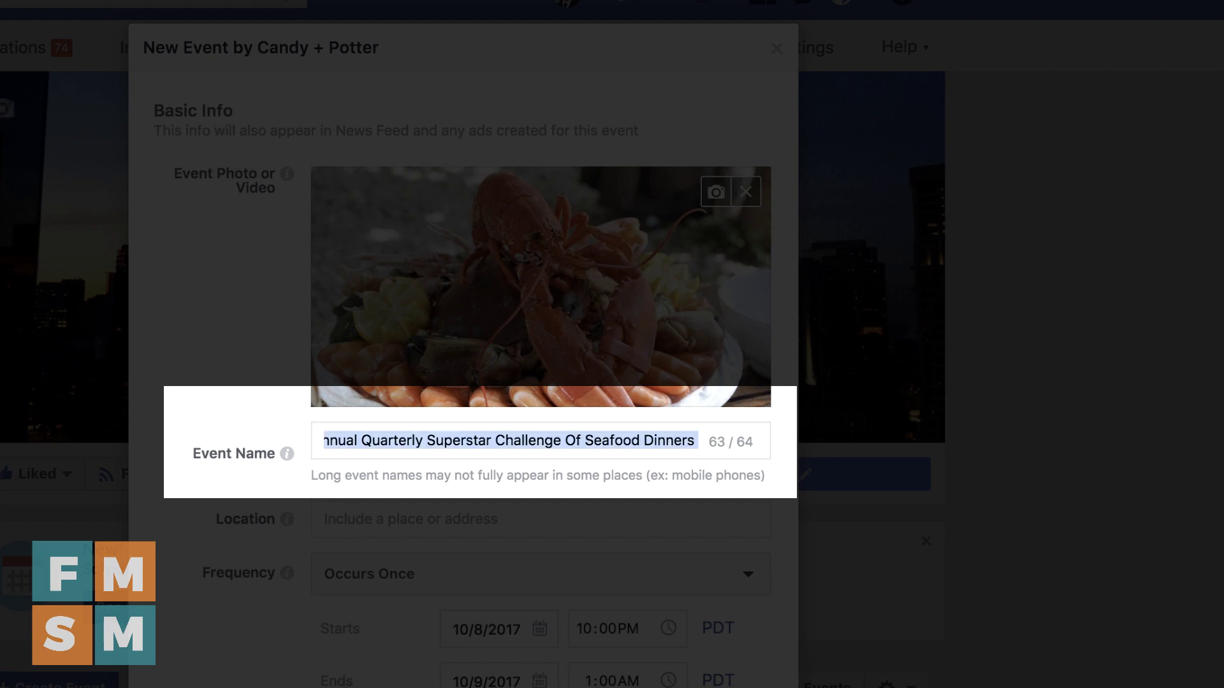
pyautogui.press('BackSpace')
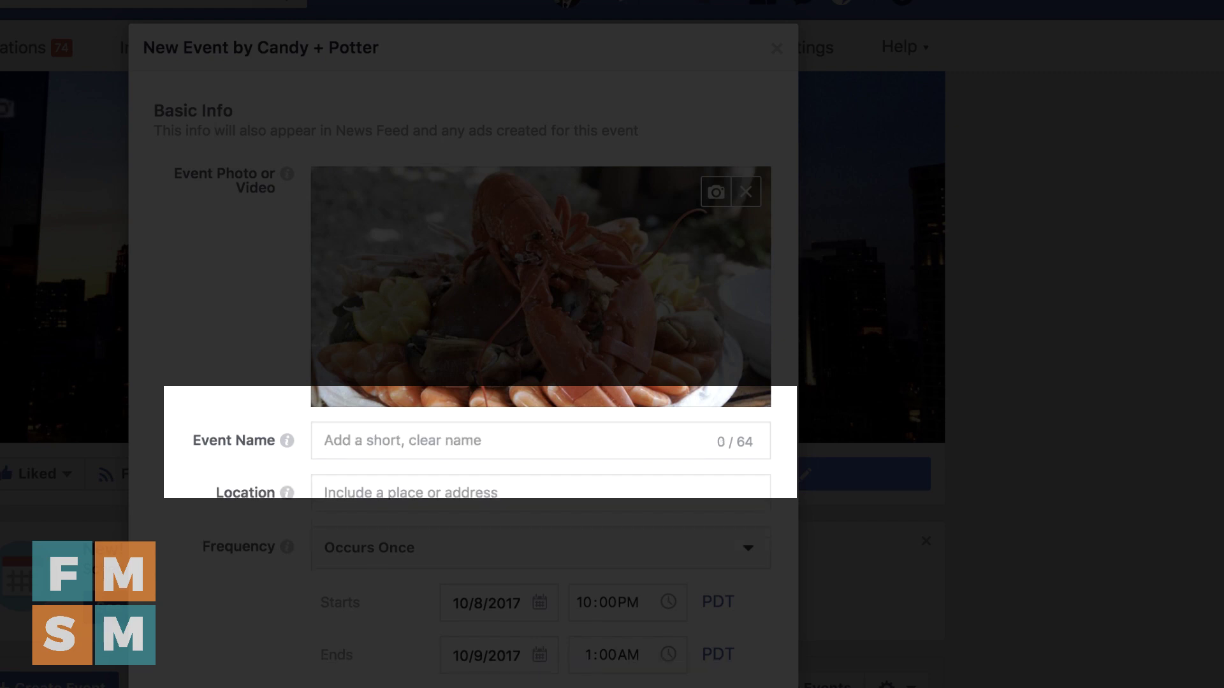
pyautogui.write('Seafoo')
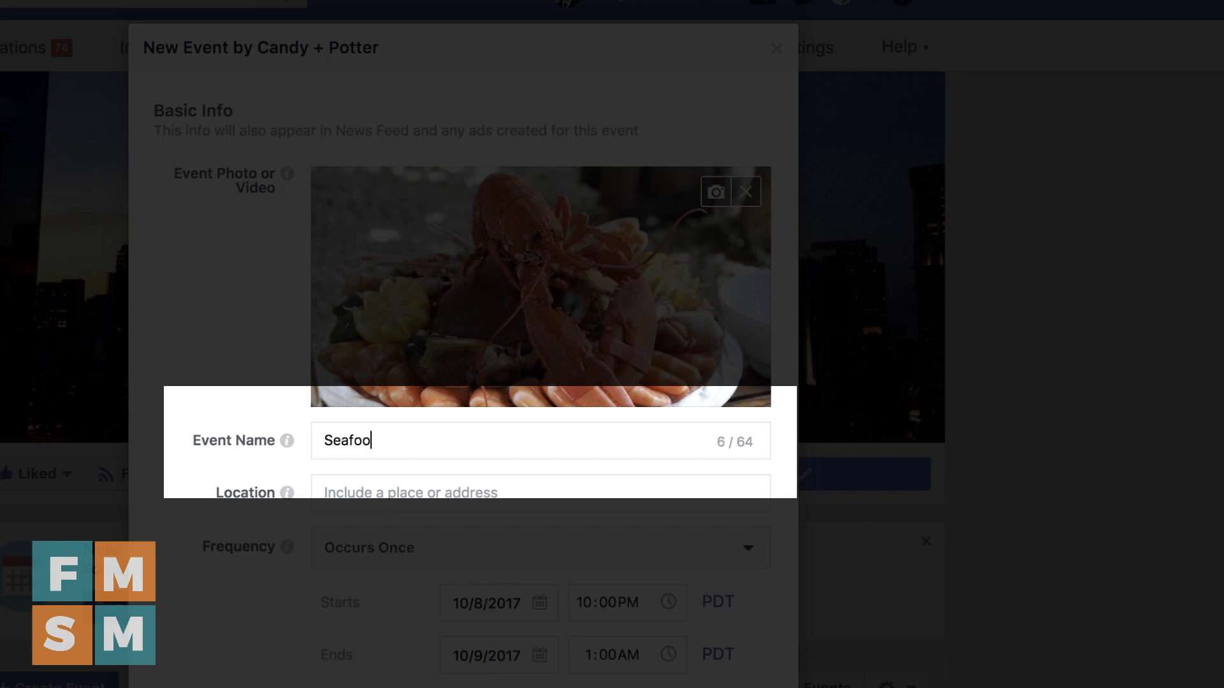
pyautogui.write('d Spectacular')
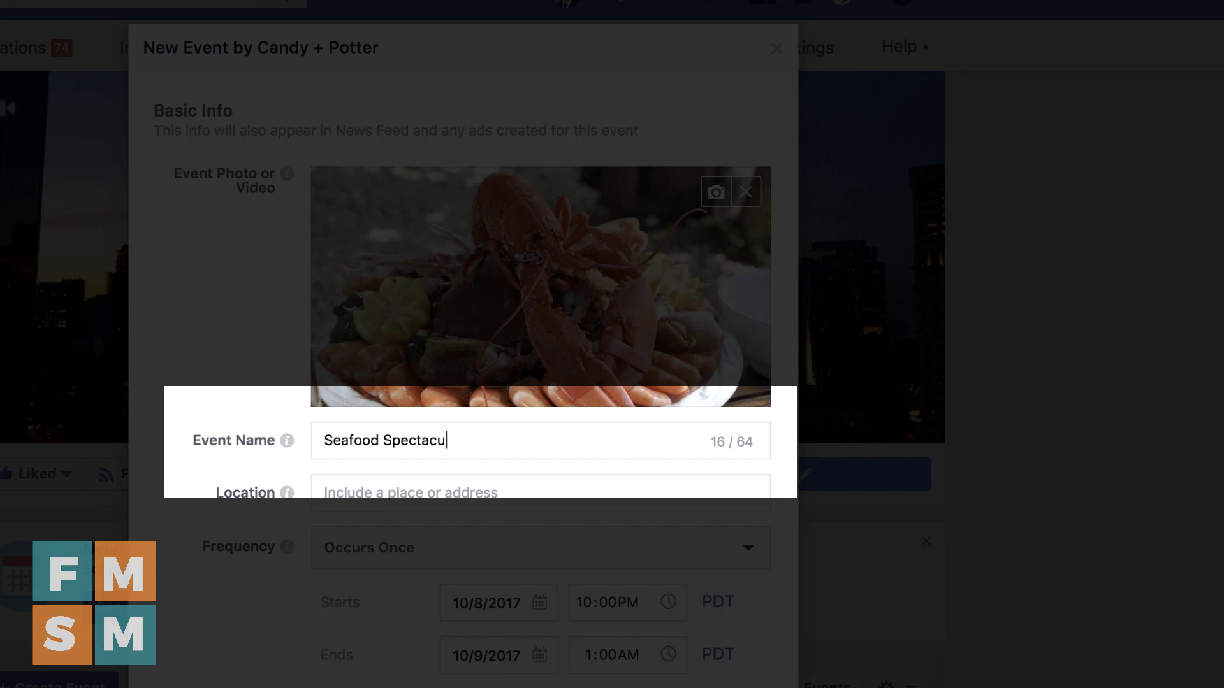
pyautogui.write('!')
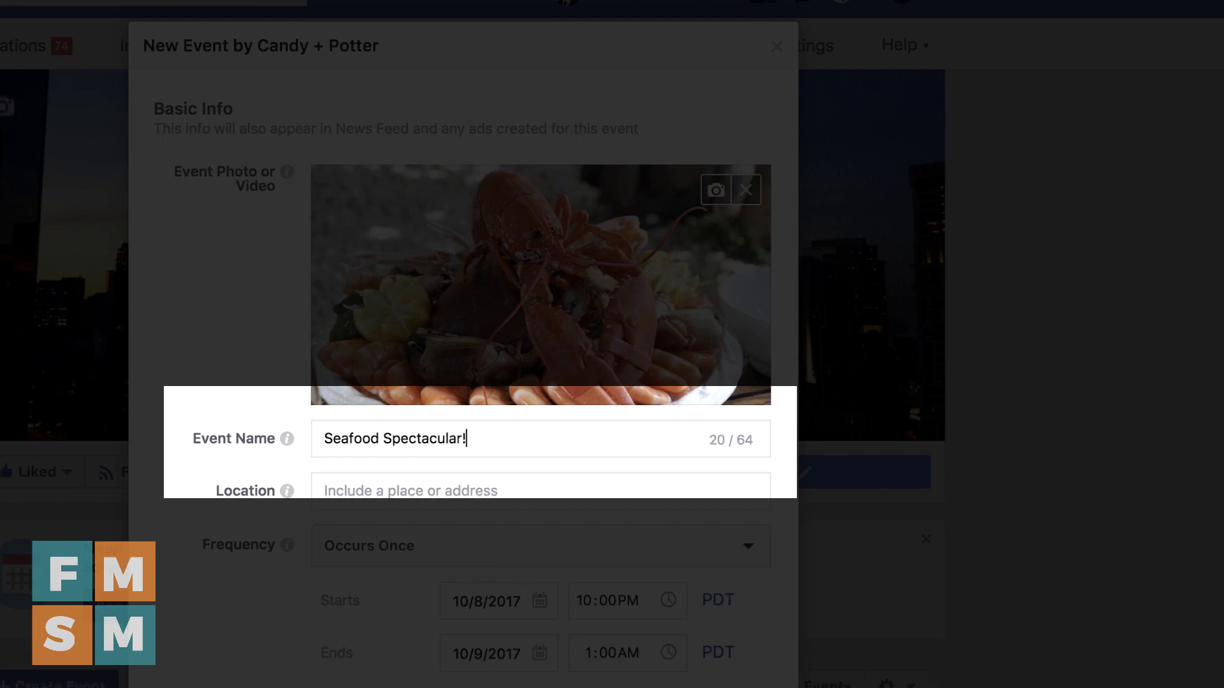
pyautogui.click(325, 442)
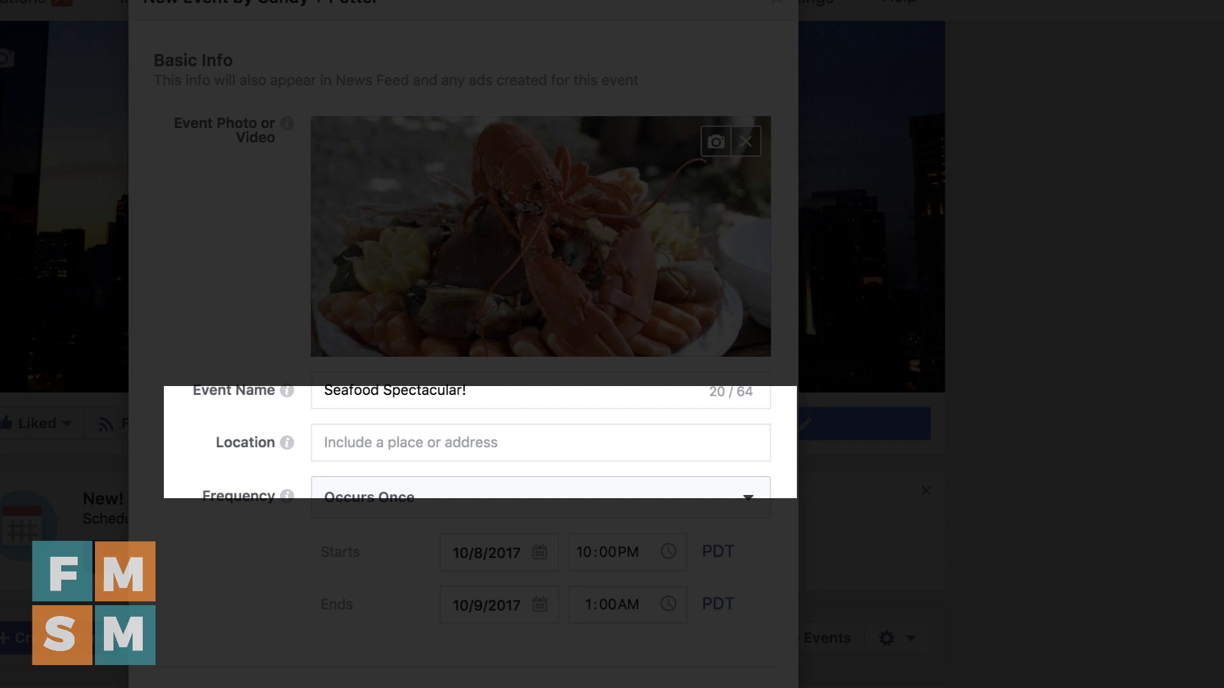
# Set location to Starbucks, keep it Occurs Once, and start on October 28, 2017
pyautogui.write('Starbucks')
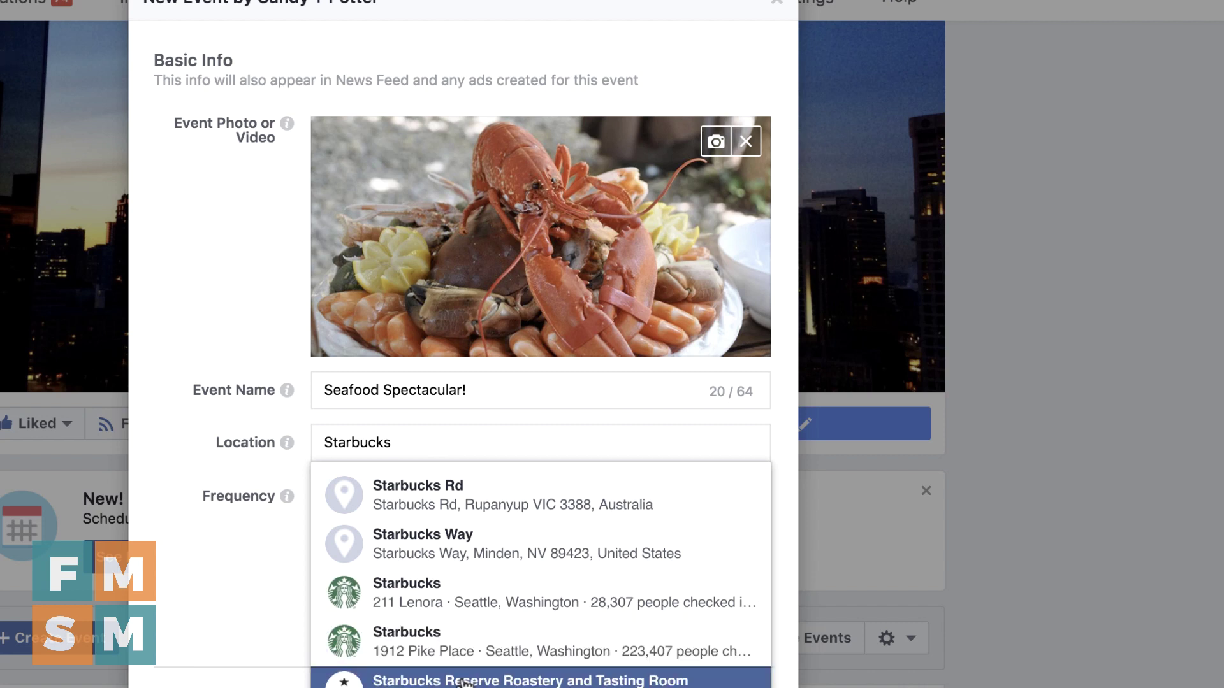
pyautogui.click(472, 641)
pyautogui.click(530, 324)
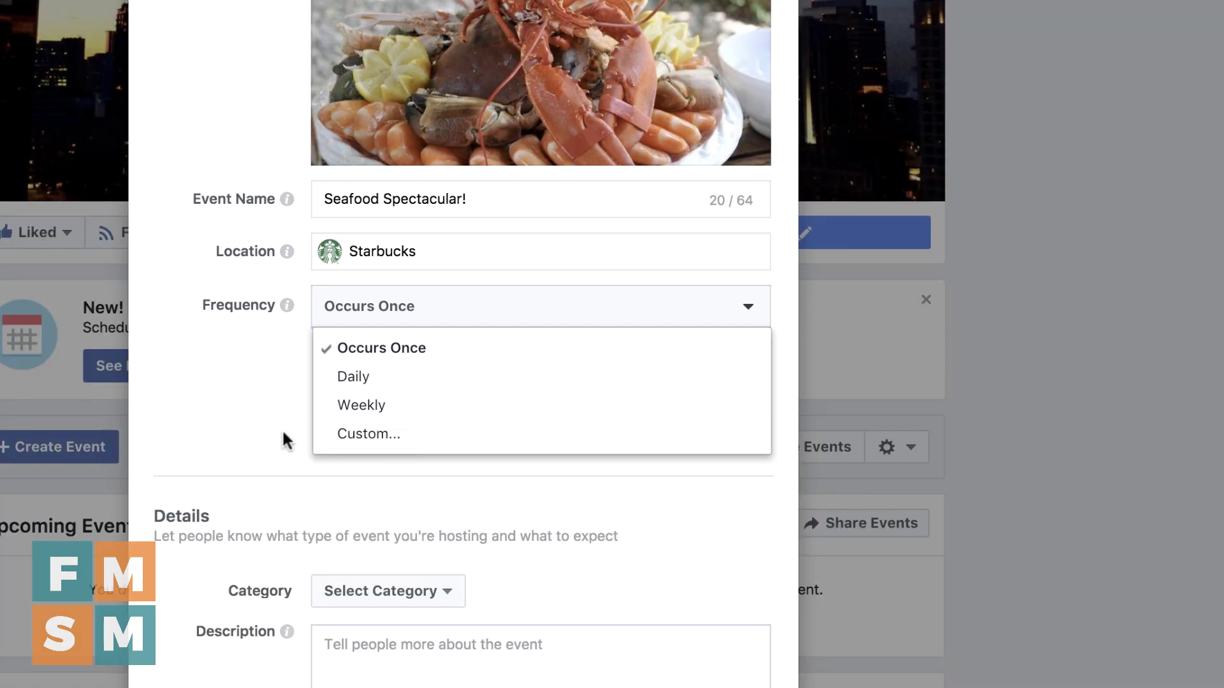
pyautogui.click(284, 438)
pyautogui.click(506, 372)
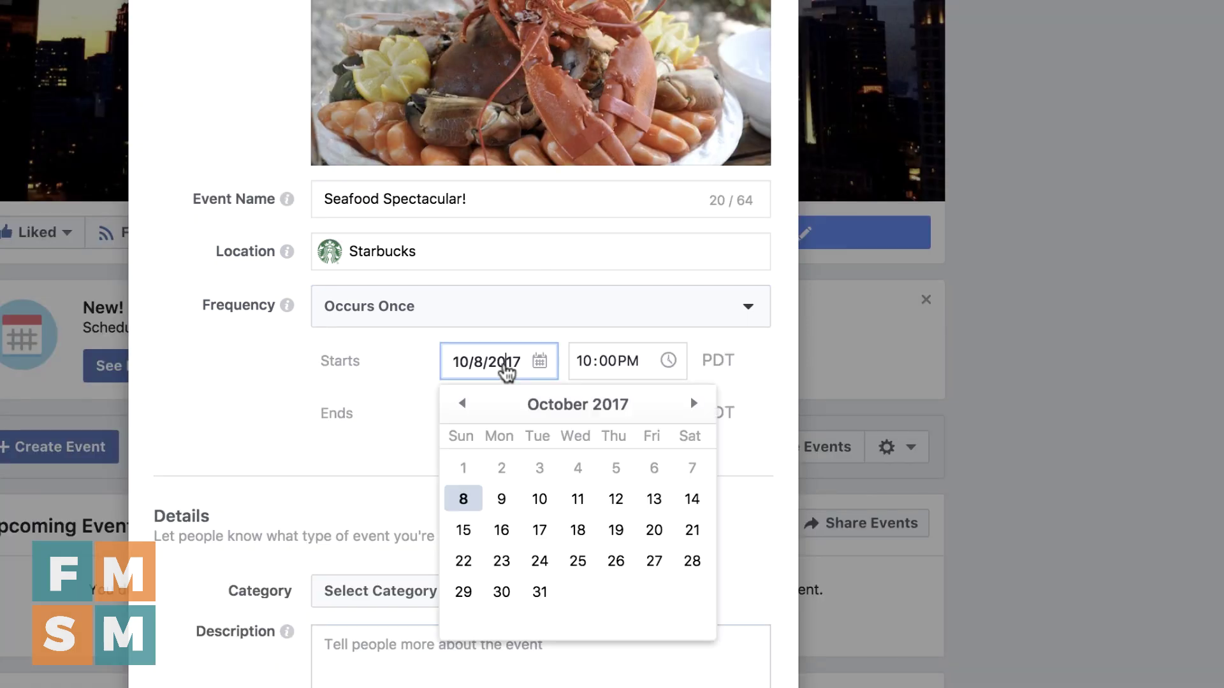
pyautogui.scroll(-2, 517, 319)
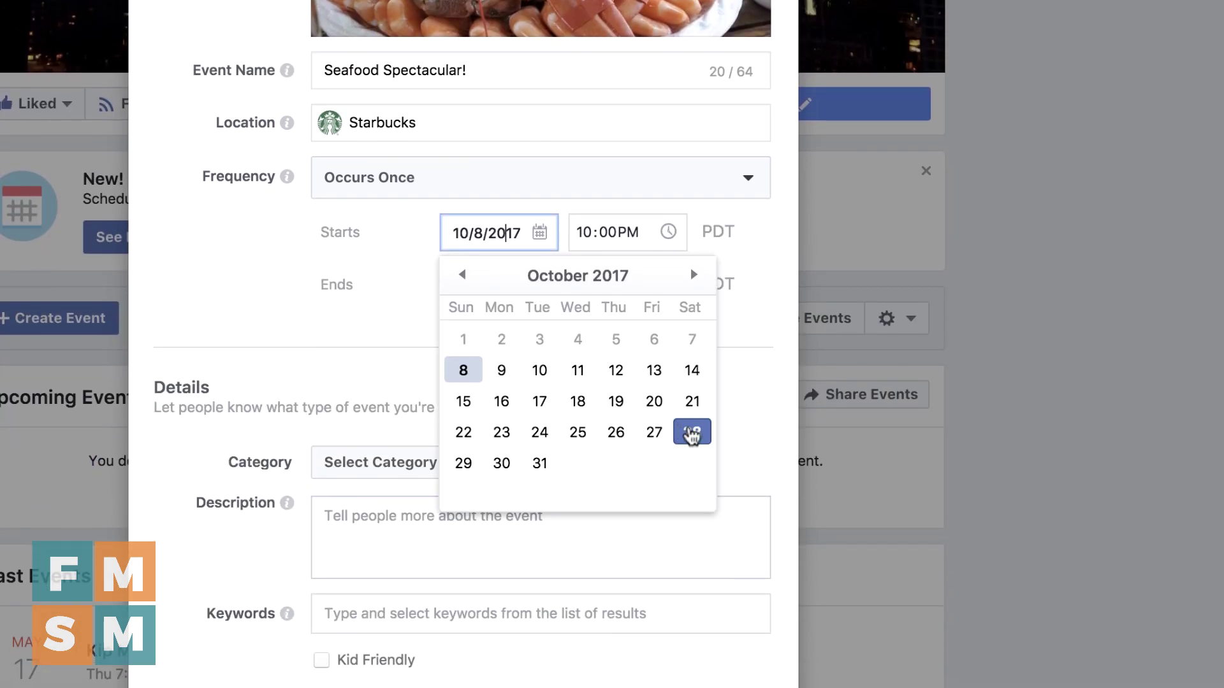
pyautogui.click(691, 434)
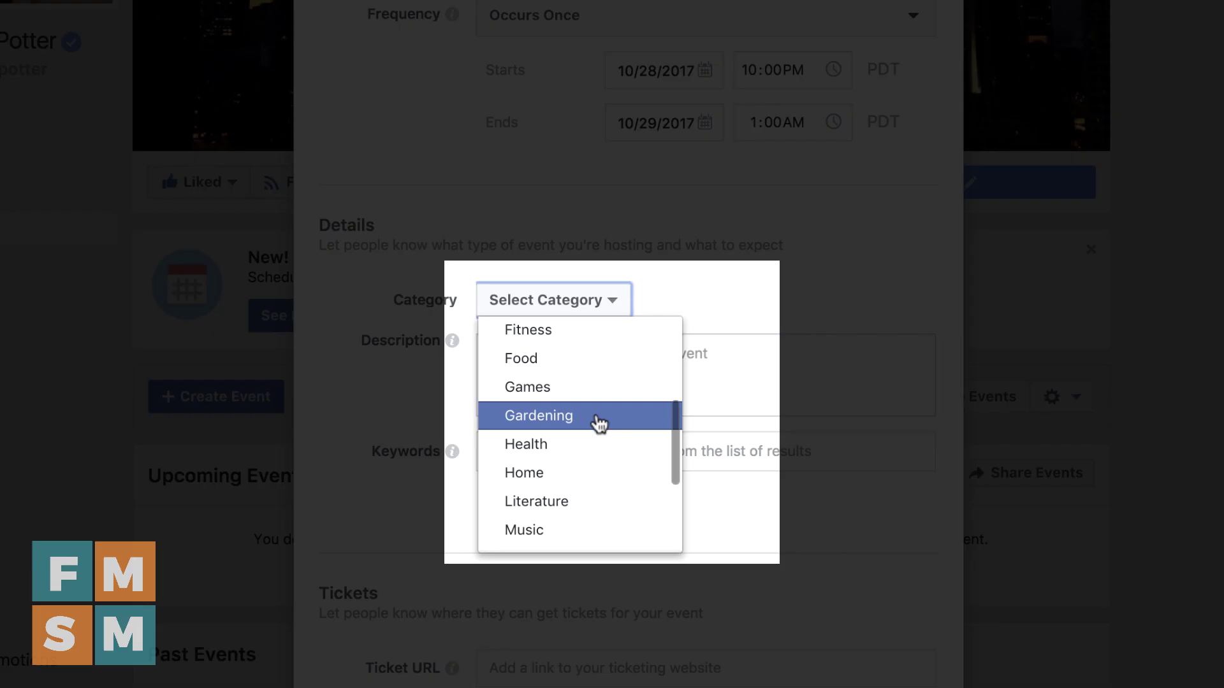
# Choose Food as the event category from the Category list
pyautogui.scroll(-5, 598, 424)
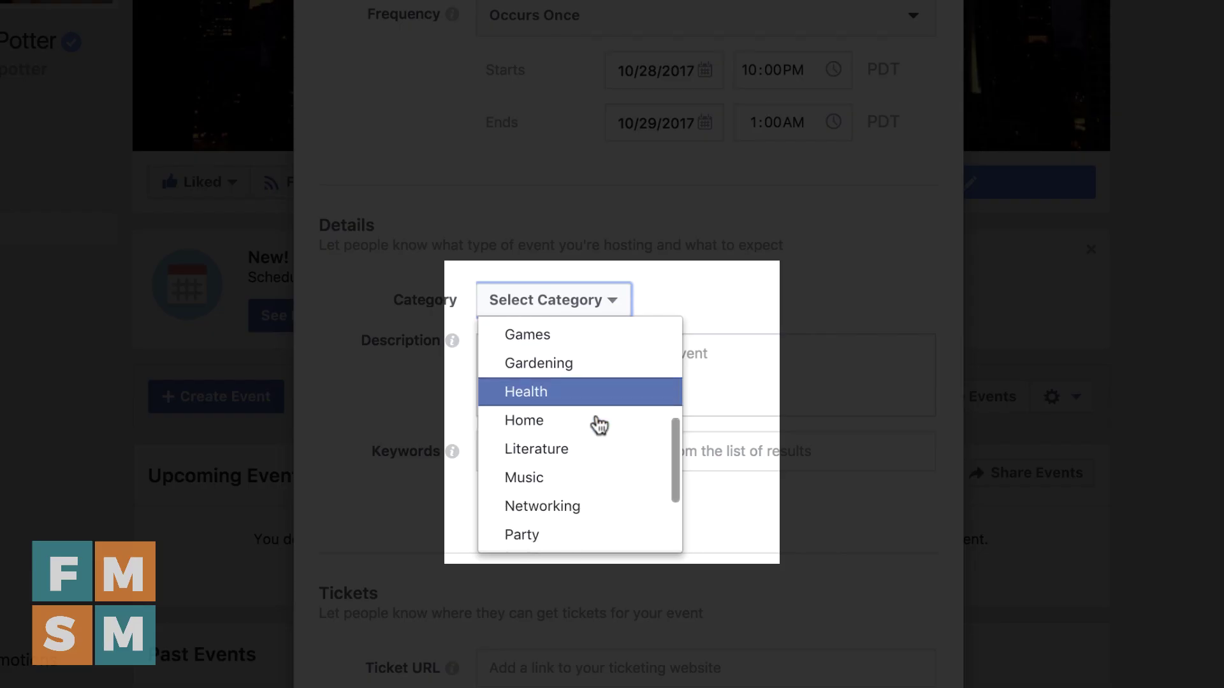
pyautogui.scroll(-2, 598, 424)
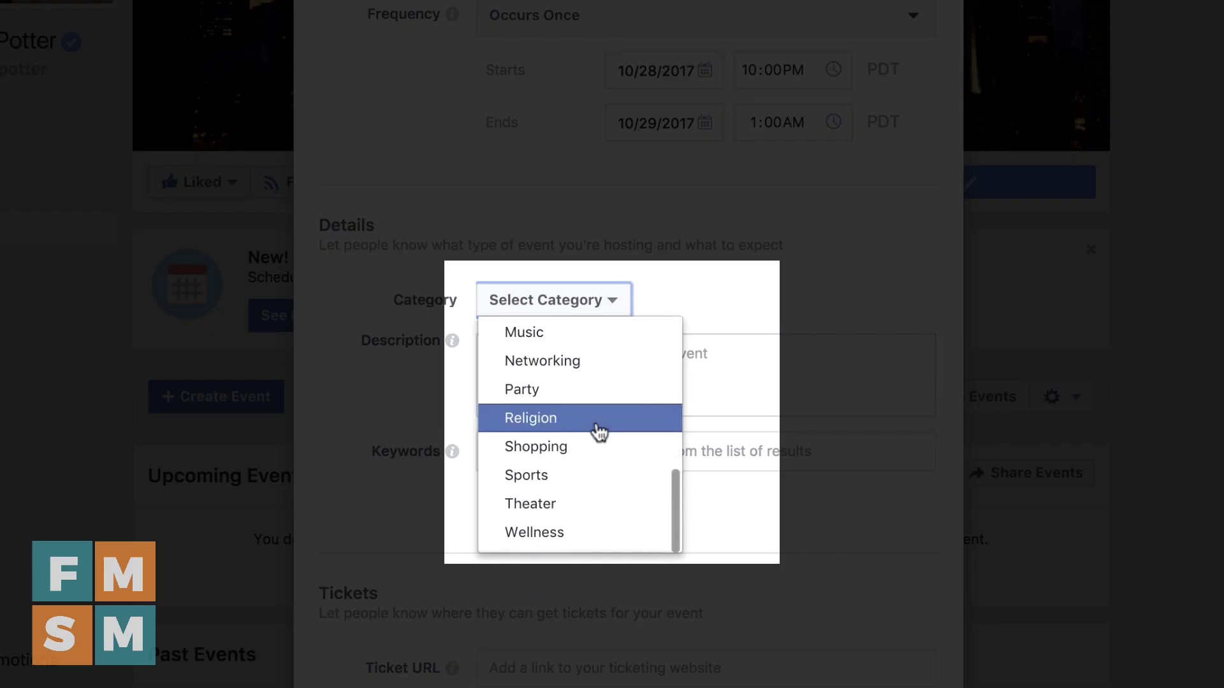
pyautogui.scroll(-1, 596, 431)
pyautogui.scroll(2, 598, 432)
pyautogui.scroll(8, 598, 432)
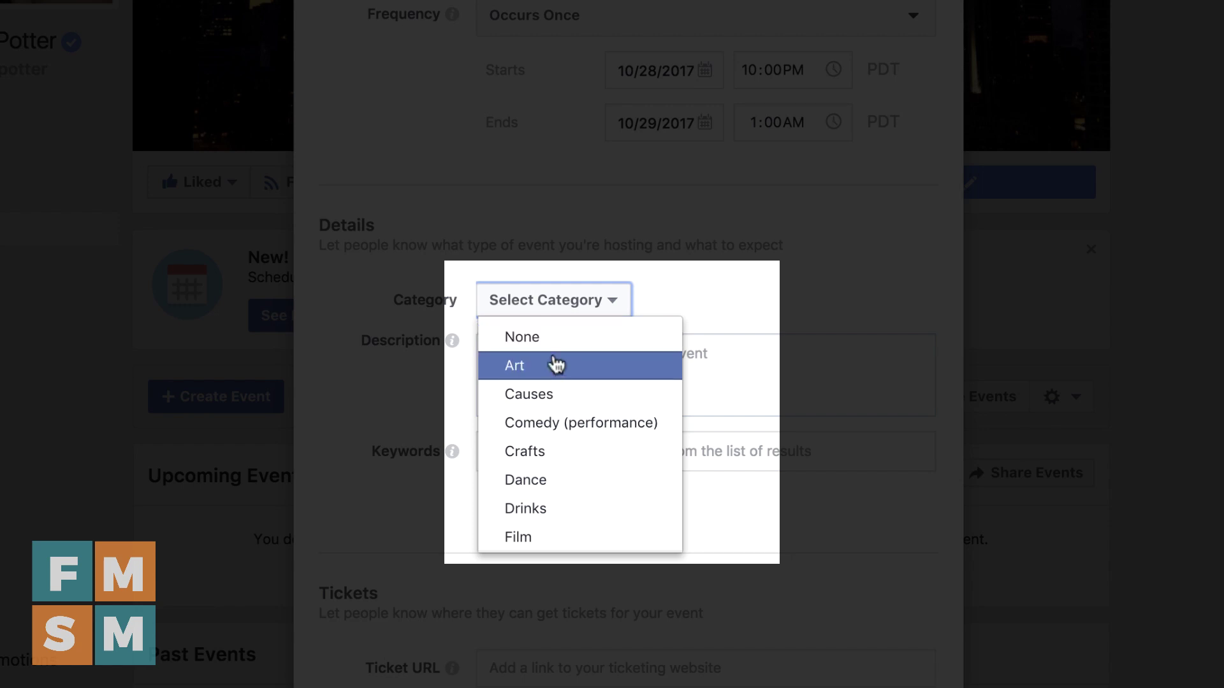
pyautogui.scroll(-3, 561, 382)
pyautogui.scroll(-2, 561, 383)
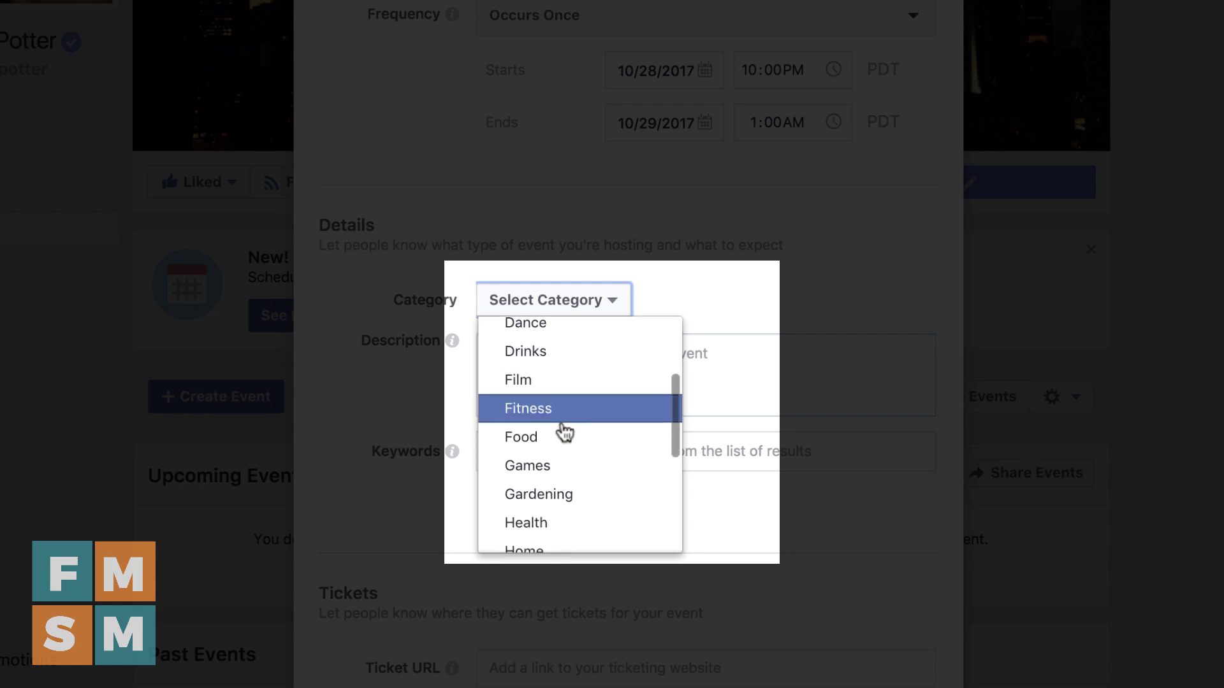
pyautogui.click(564, 438)
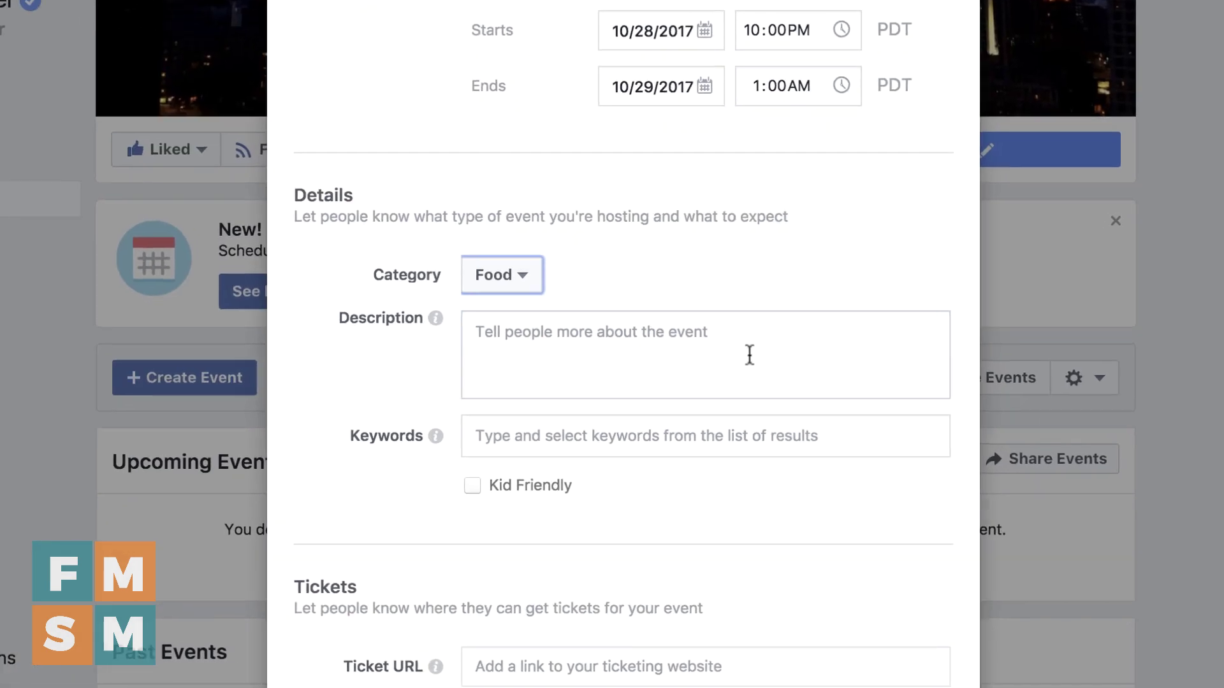
# Write the description 'We're throwing a spectacular seafood dinner… Tickets are only $8!'
pyautogui.click(897, 402)
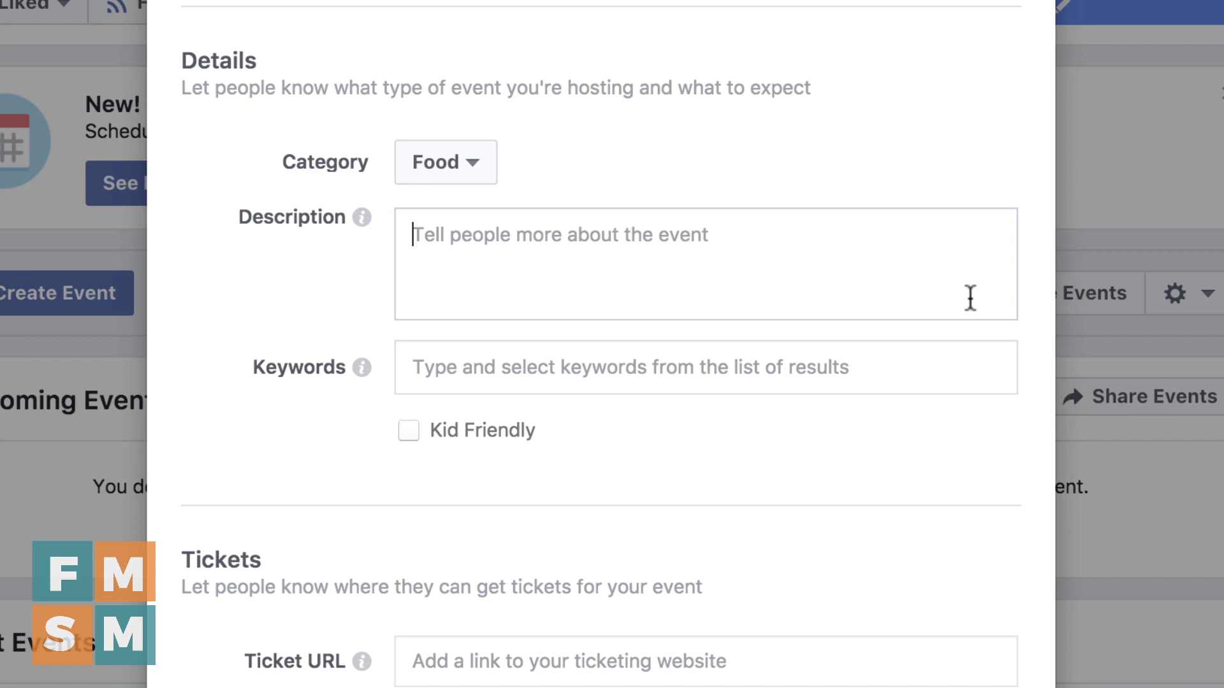
pyautogui.write('Okay')
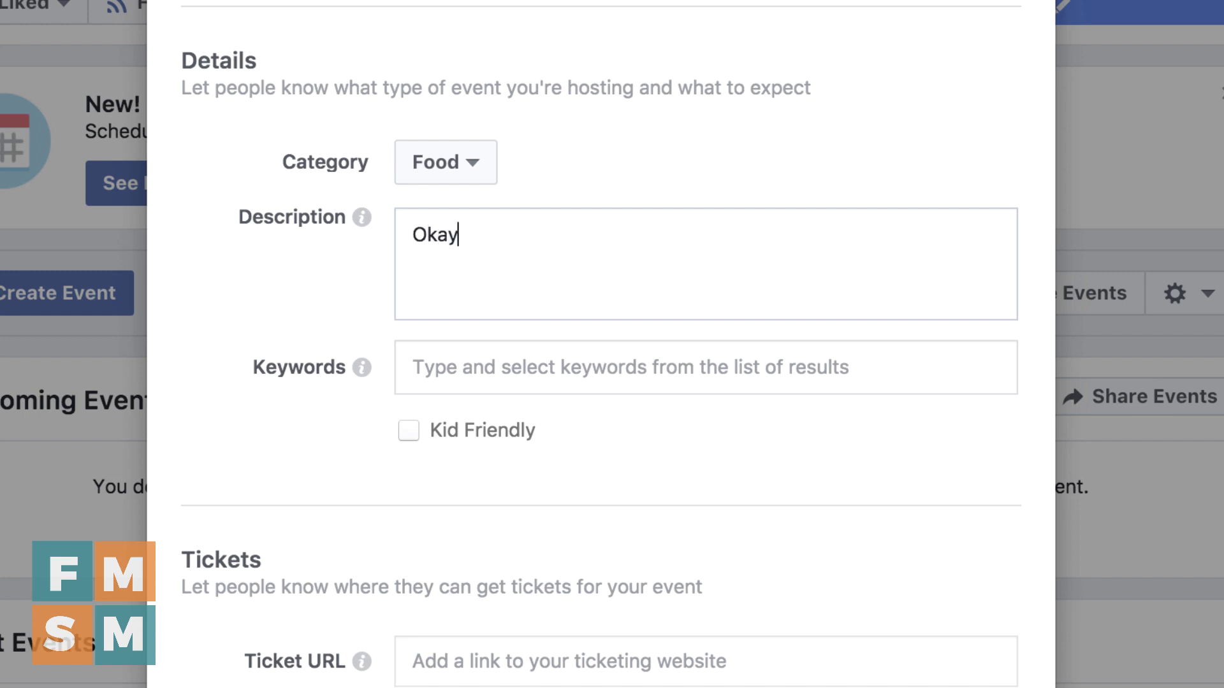
pyautogui.write(" guys, here's what ")
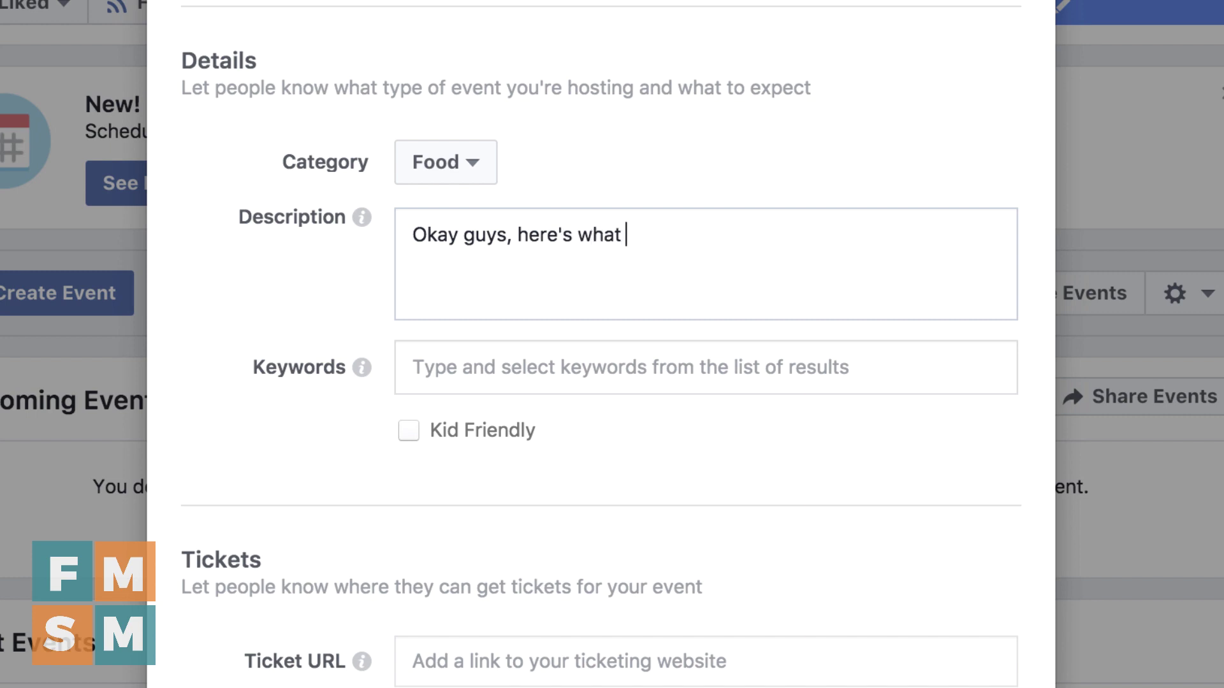
pyautogui.write("we're doing this year and I'm super excited!")
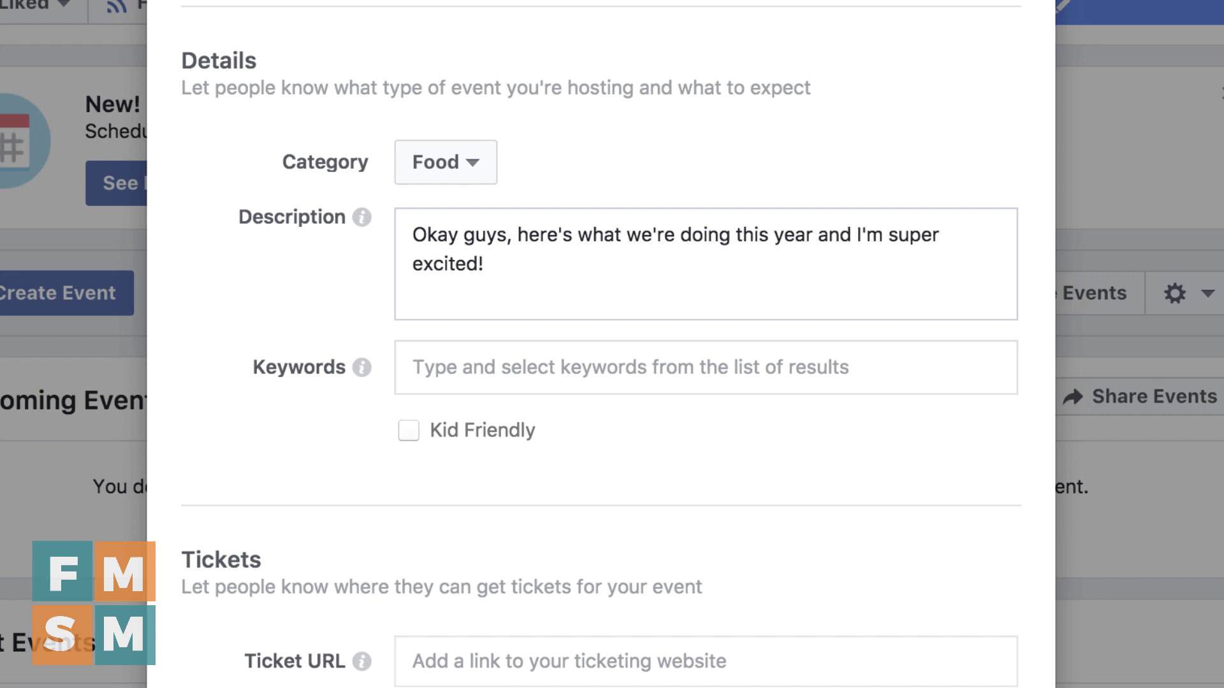
pyautogui.press('BackSpace')
pyautogui.press('BackSpace')
pyautogui.press('BackSpace')
pyautogui.press('BackSpace')
pyautogui.press('BackSpace')
pyautogui.press('BackSpace')
pyautogui.press('BackSpace')
pyautogui.press('BackSpace')
pyautogui.press('BackSpace')
pyautogui.press('BackSpace')
pyautogui.press('BackSpace')
pyautogui.press('BackSpace')
pyautogui.press('BackSpace')
pyautogui.press('BackSpace')
pyautogui.press('BackSpace')
pyautogui.press('BackSpace')
pyautogui.press('BackSpace')
pyautogui.press('BackSpace')
pyautogui.press('BackSpace')
pyautogui.press('BackSpace')
pyautogui.press('BackSpace')
pyautogui.press('BackSpace')
pyautogui.press('BackSpace')
pyautogui.press('BackSpace')
pyautogui.press('BackSpace')
pyautogui.press('BackSpace')
pyautogui.press('BackSpace')
pyautogui.press('BackSpace')
pyautogui.press('BackSpace')
pyautogui.press('BackSpace')
pyautogui.press('BackSpace')
pyautogui.press('BackSpace')
pyautogui.press('BackSpace')
pyautogui.press('BackSpace')
pyautogui.press('BackSpace')
pyautogui.press('BackSpace')
pyautogui.press('BackSpace')
pyautogui.press('BackSpace')
pyautogui.press('BackSpace')
pyautogui.press('BackSpace')
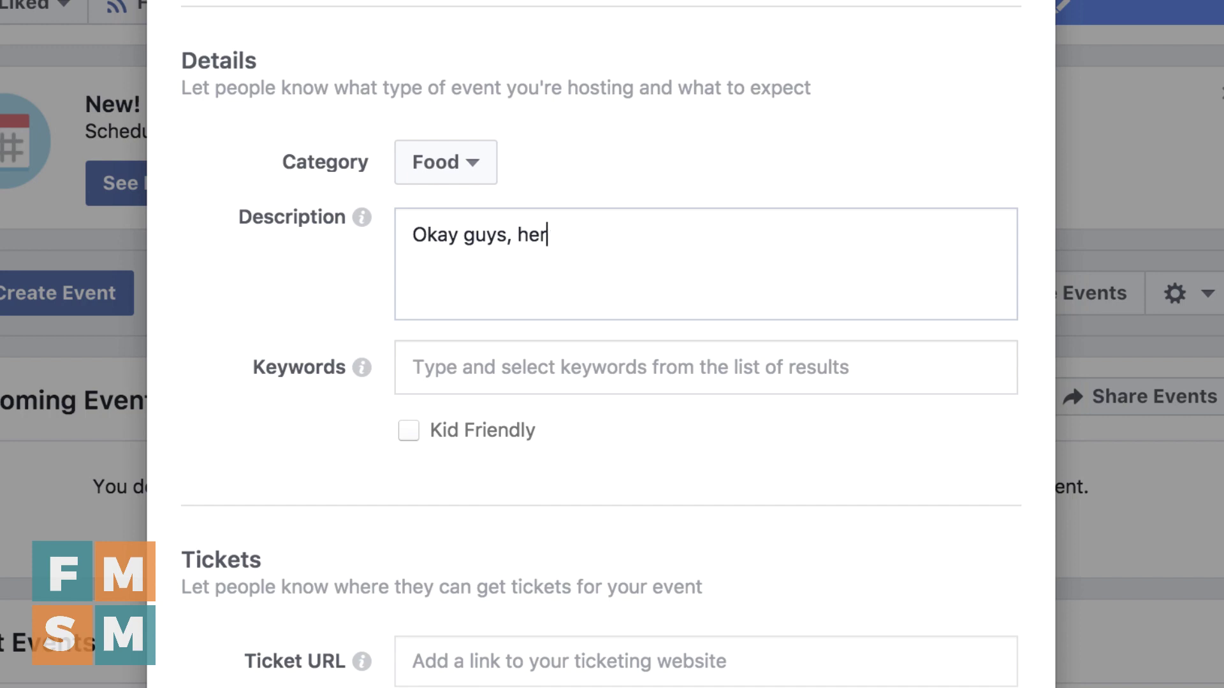
pyautogui.press('BackSpace')
pyautogui.press('BackSpace')
pyautogui.write("We'r")
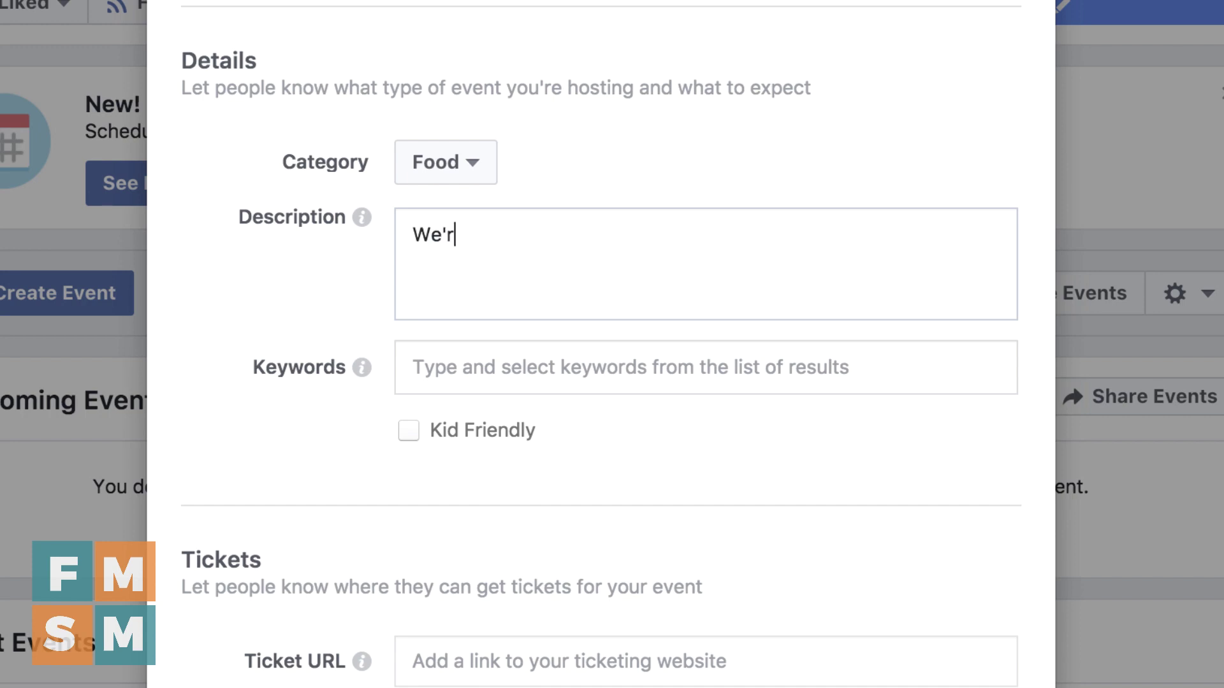
pyautogui.write('e throwing a spec')
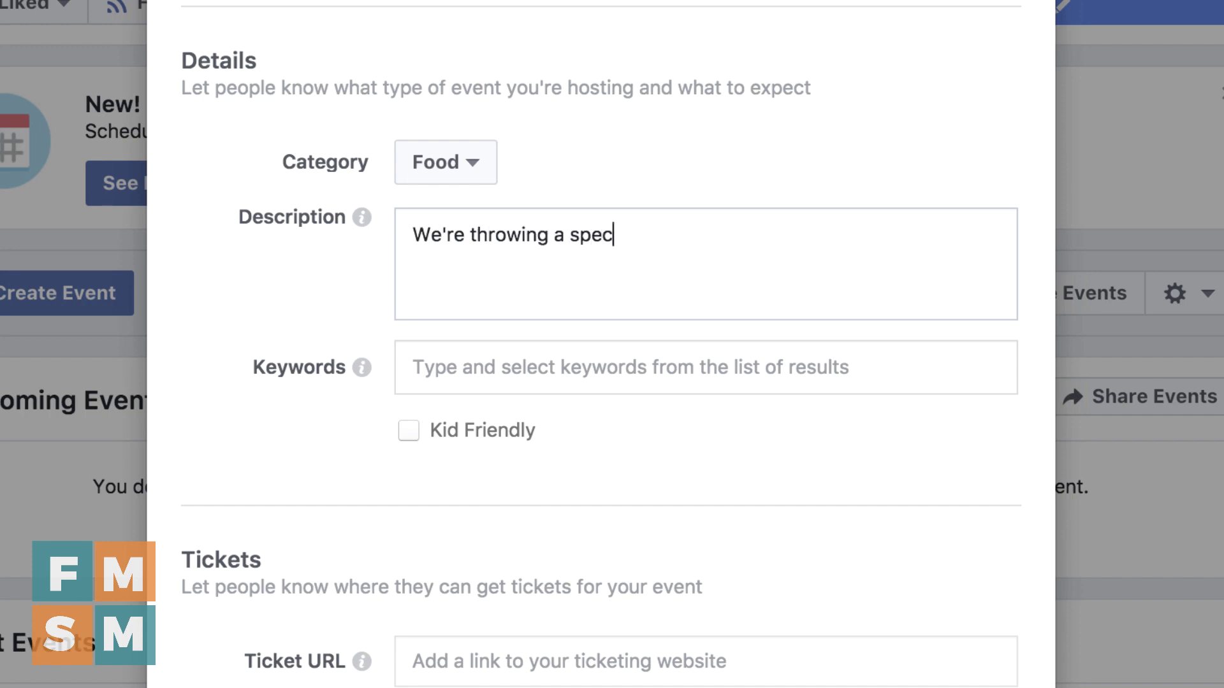
pyautogui.write('tacular')
pyautogui.press('BackSpace')
pyautogui.press('BackSpace')
pyautogui.write('lar seafood')
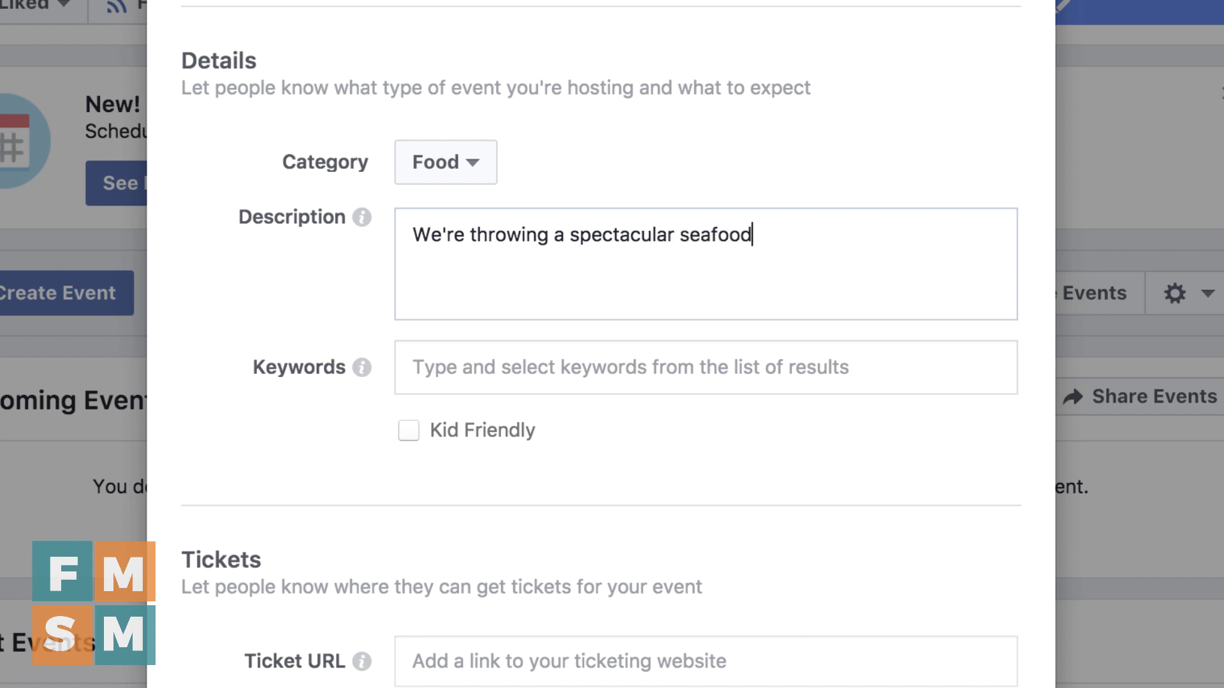
pyautogui.write(" dinner that you won't ")
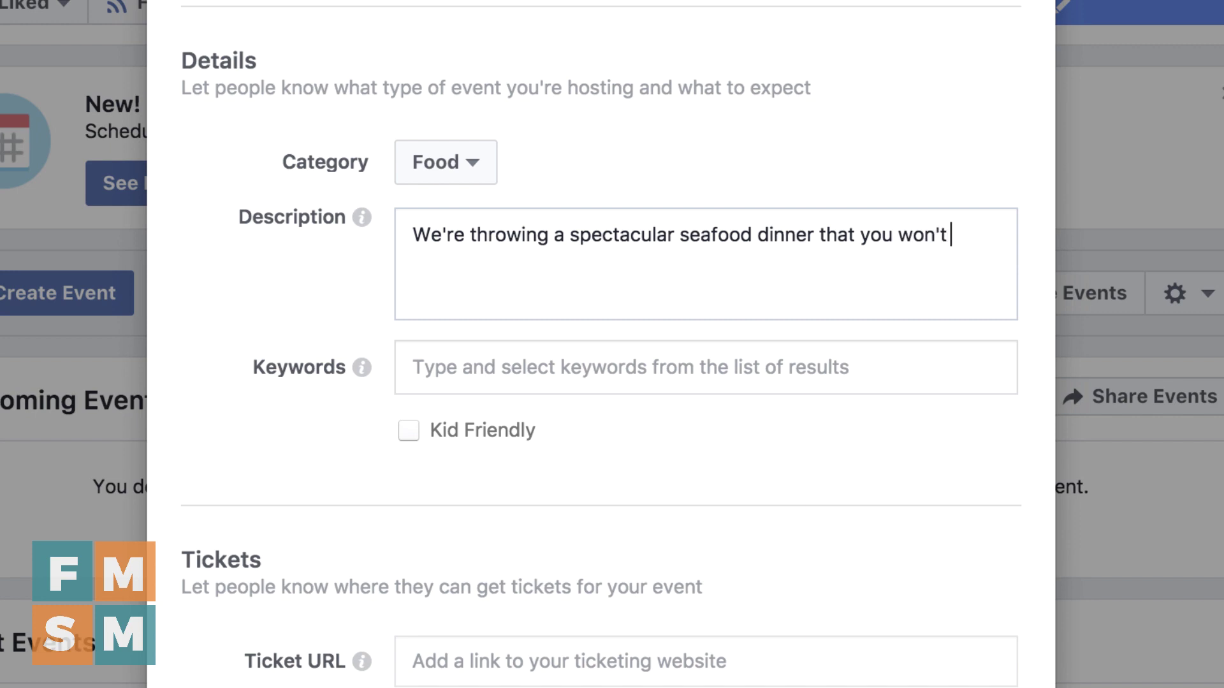
pyautogui.write('want to miss!')
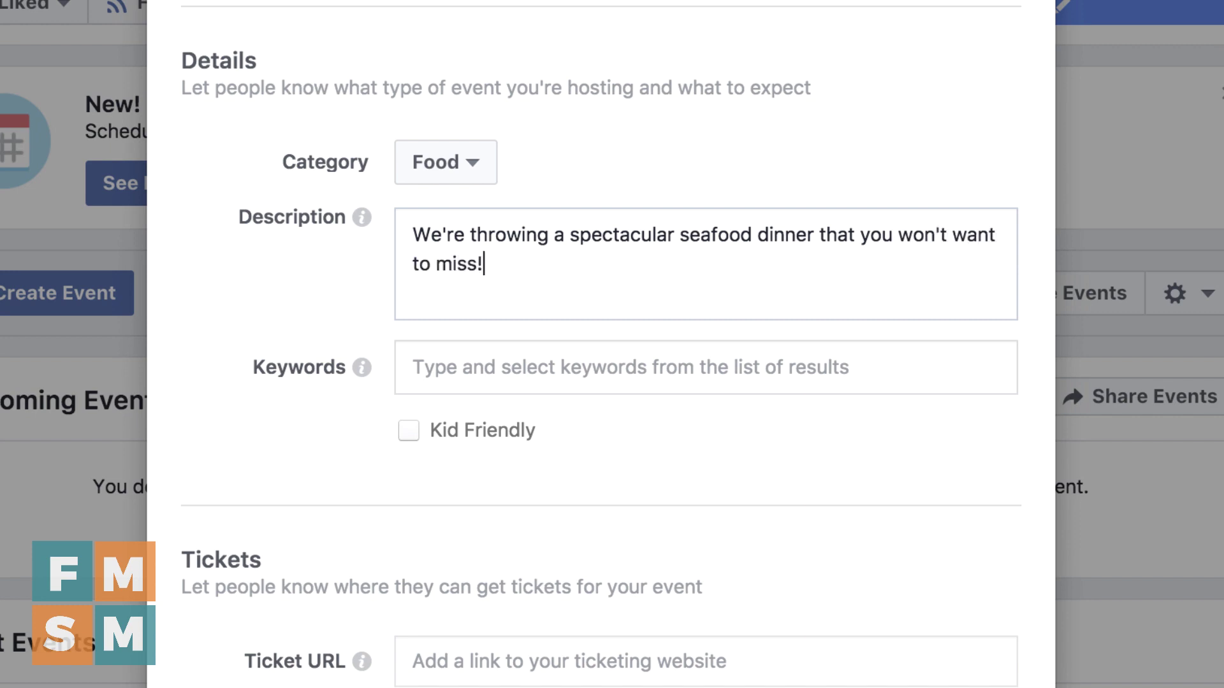
pyautogui.write(' Tickets are only ')
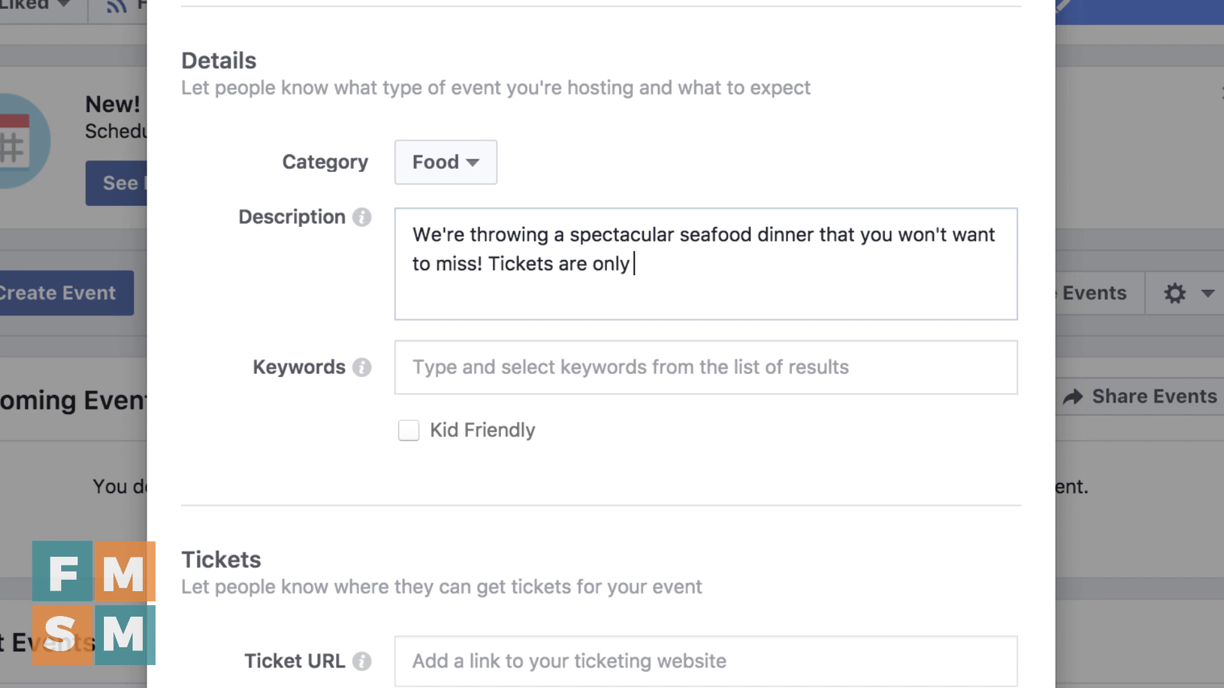
pyautogui.write('$8!')
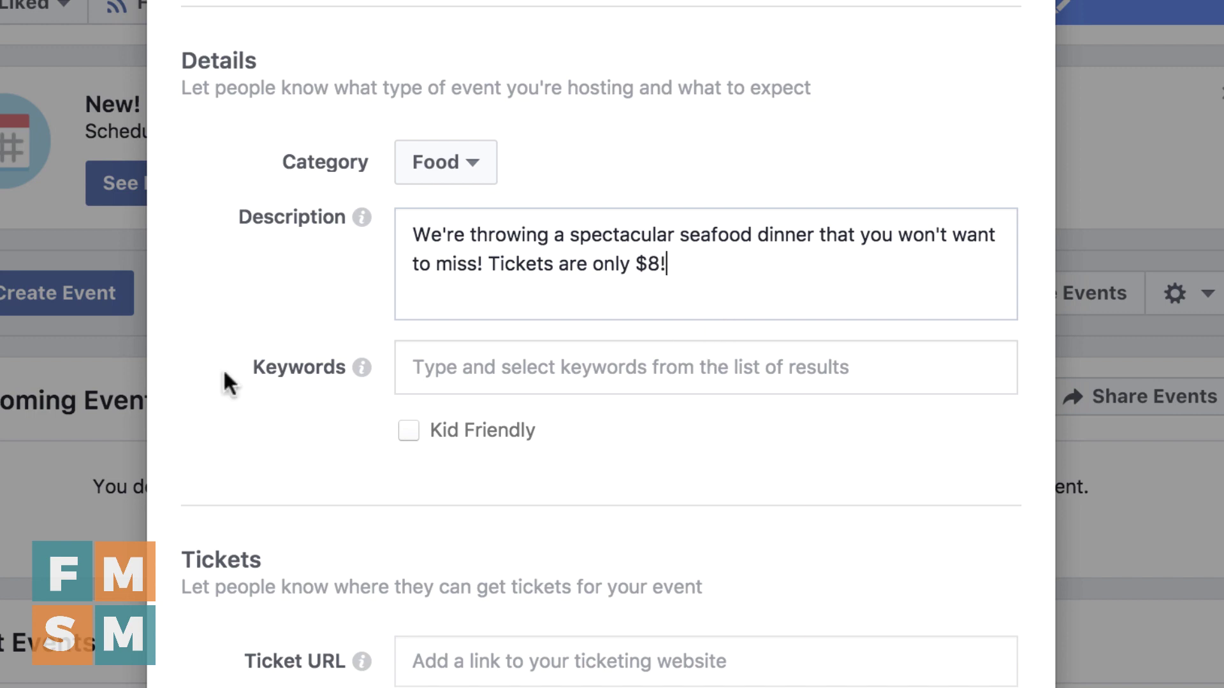
pyautogui.moveTo(354, 372)
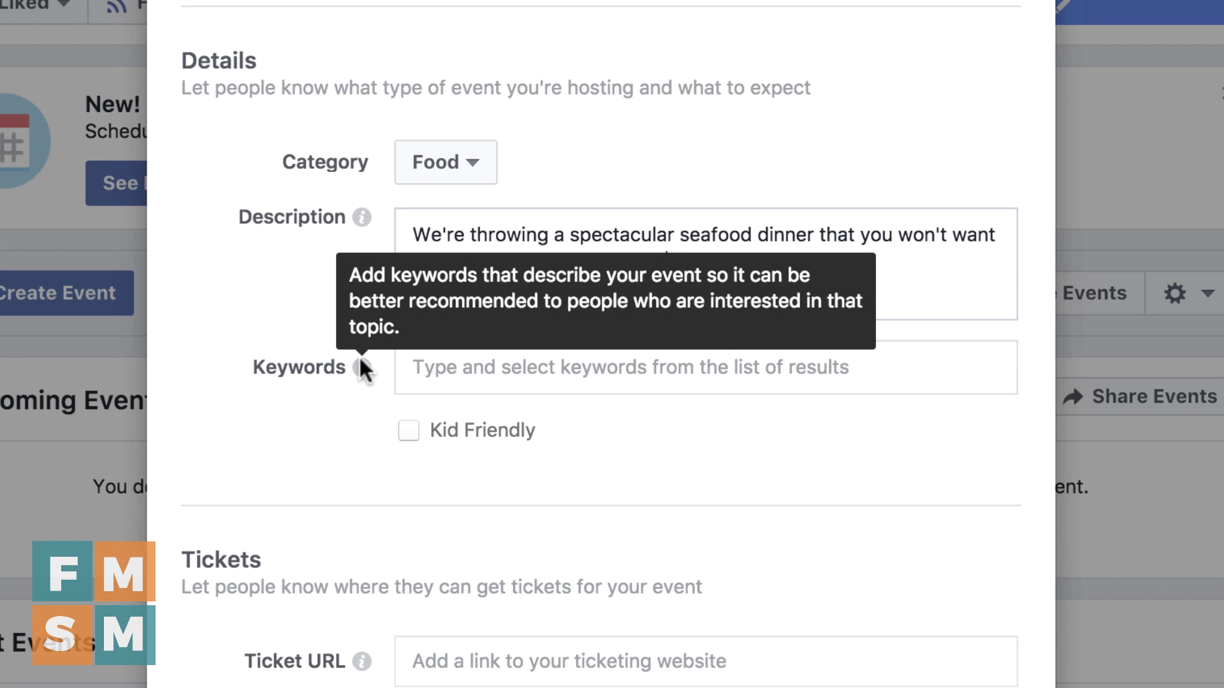
# Add the keyword Dinner in place of 'seafood' and tick Kid Friendly
pyautogui.click(524, 375)
pyautogui.write('seafood')
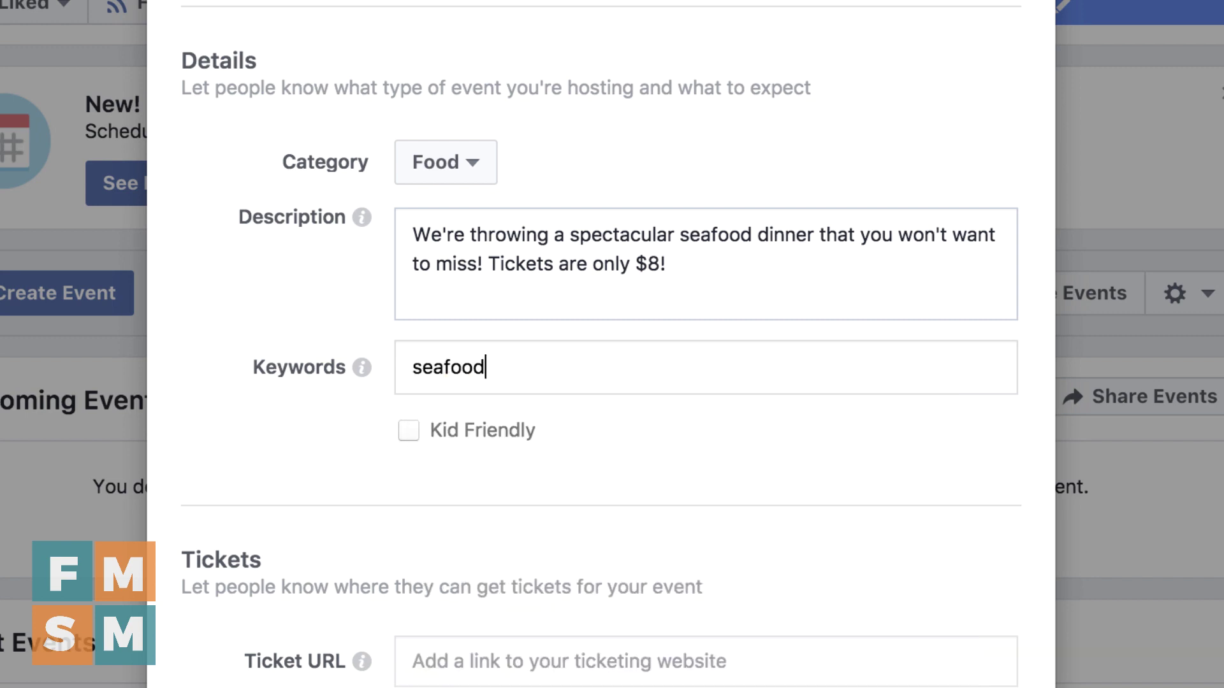
pyautogui.press('BackSpace')
pyautogui.press('BackSpace')
pyautogui.press('BackSpace')
pyautogui.press('BackSpace')
pyautogui.press('BackSpace')
pyautogui.press('BackSpace')
pyautogui.press('BackSpace')
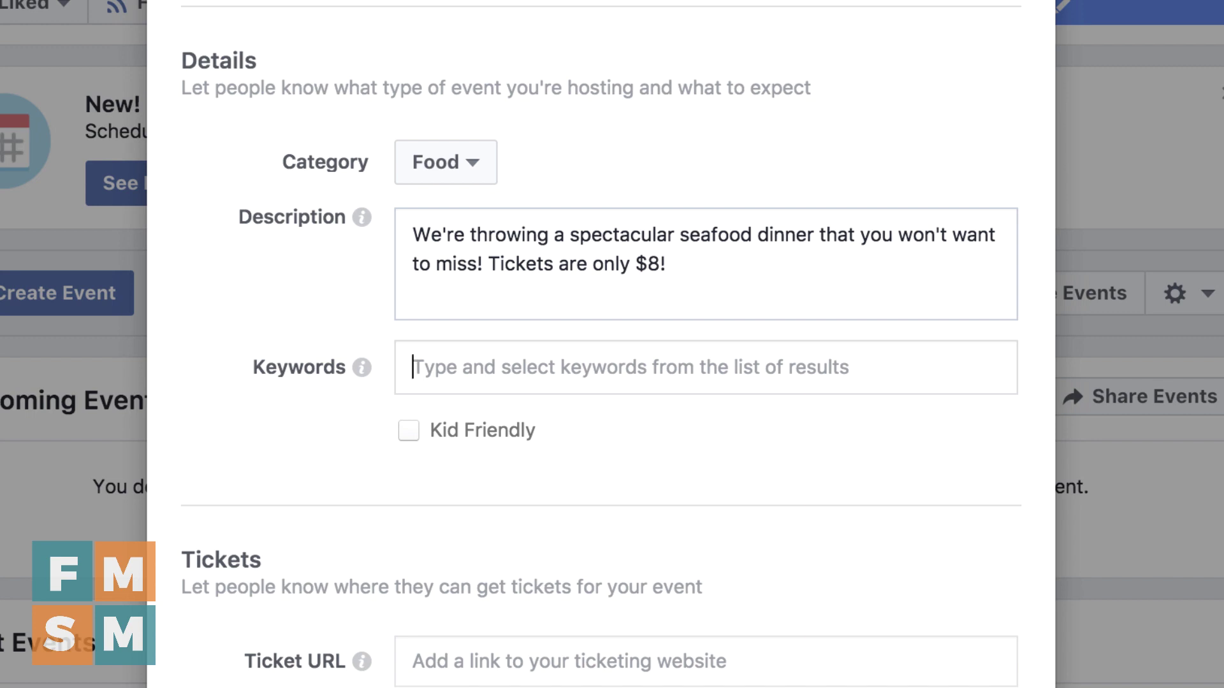
pyautogui.write('Dinner')
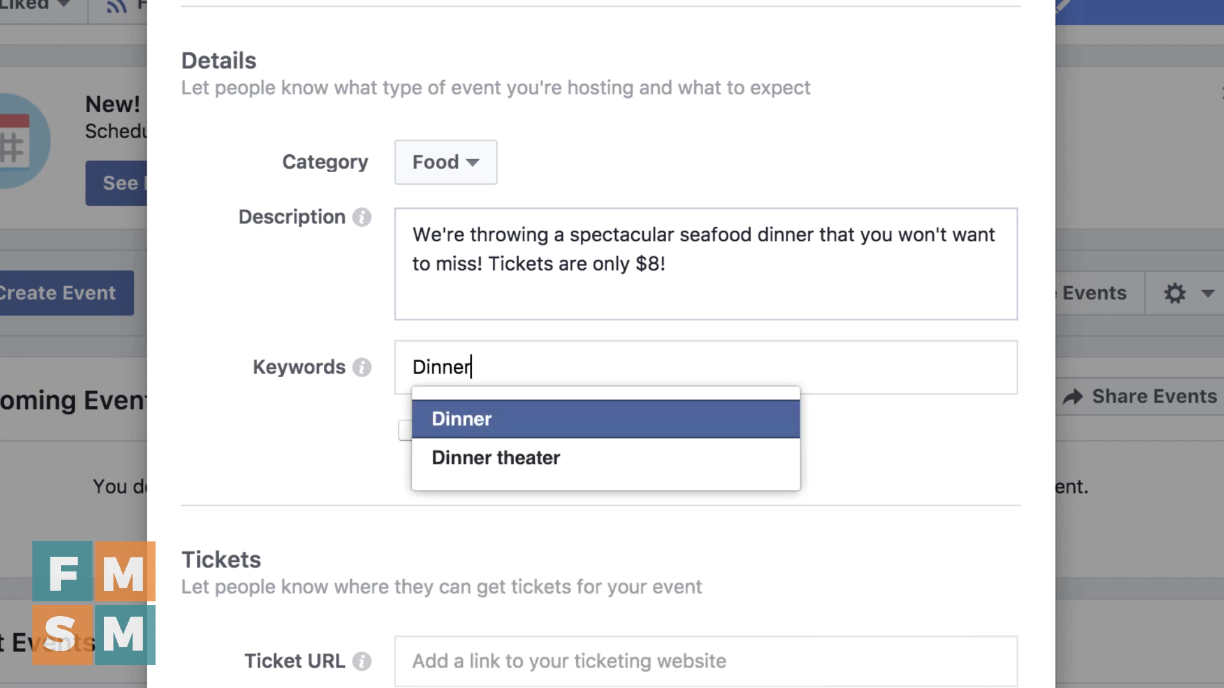
pyautogui.press('Return')
pyautogui.click(408, 429)
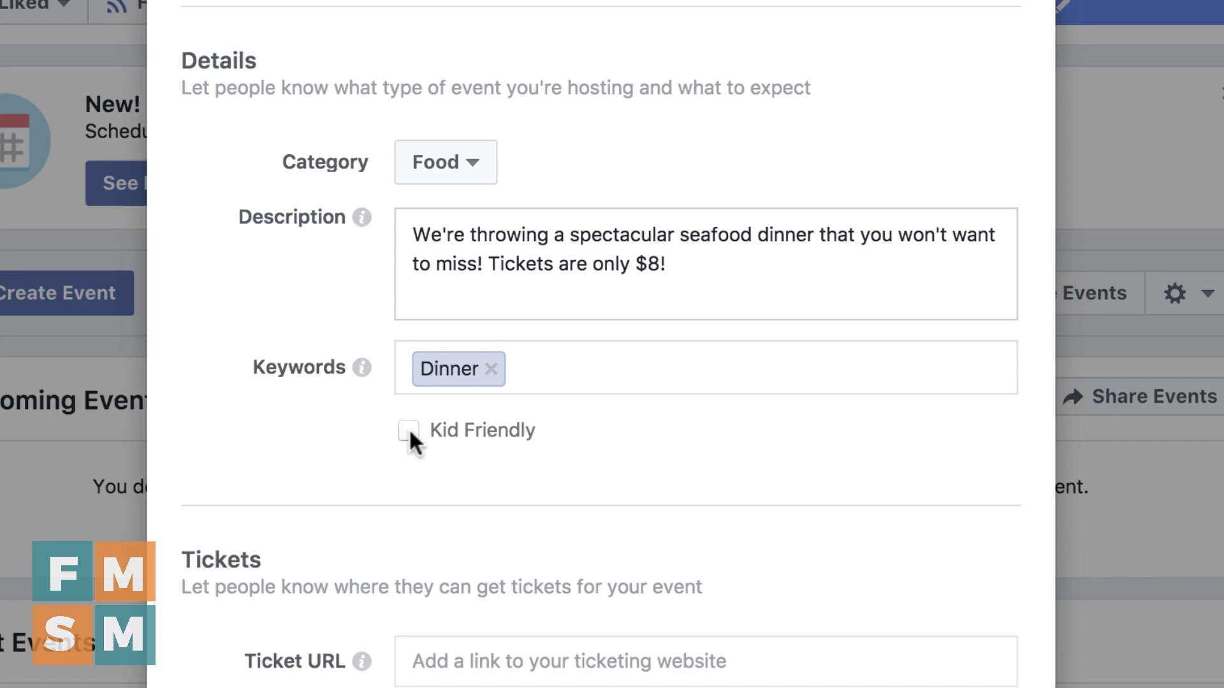
pyautogui.scroll(-4, 462, 454)
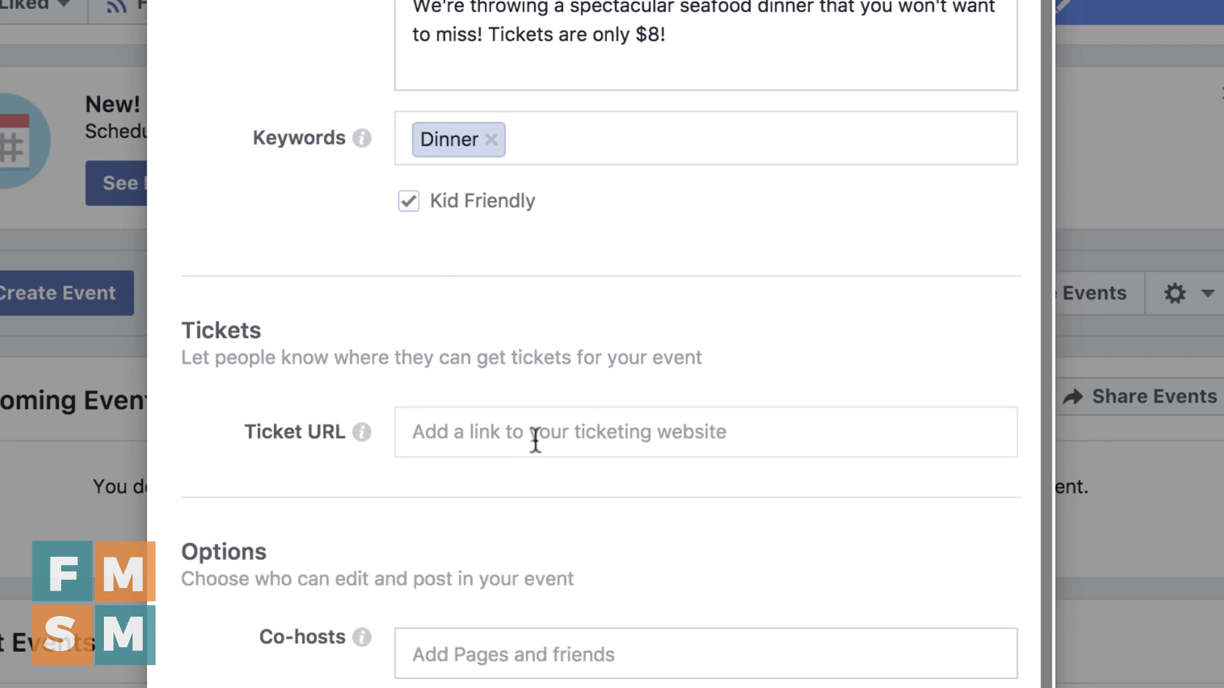
pyautogui.click(533, 431)
pyautogui.write('www.ticketmaster.com/youreventspe')
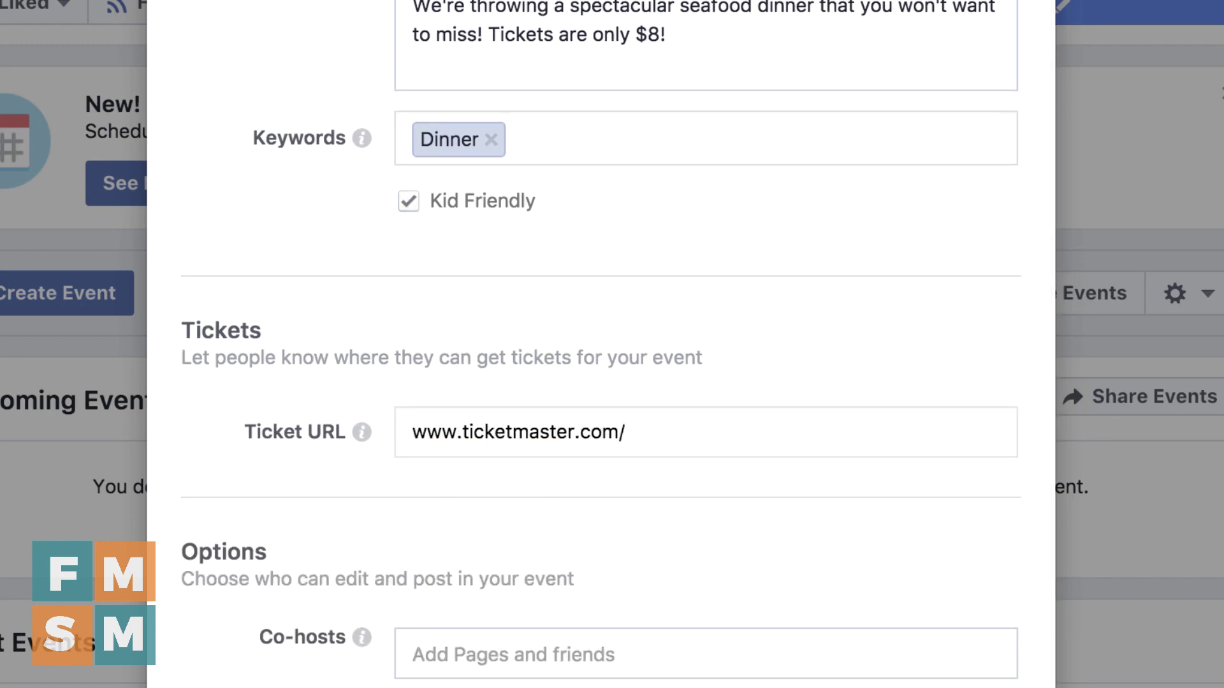
pyautogui.press('BackSpace')
pyautogui.press('BackSpace')
pyautogui.write('eafoodspectacular')
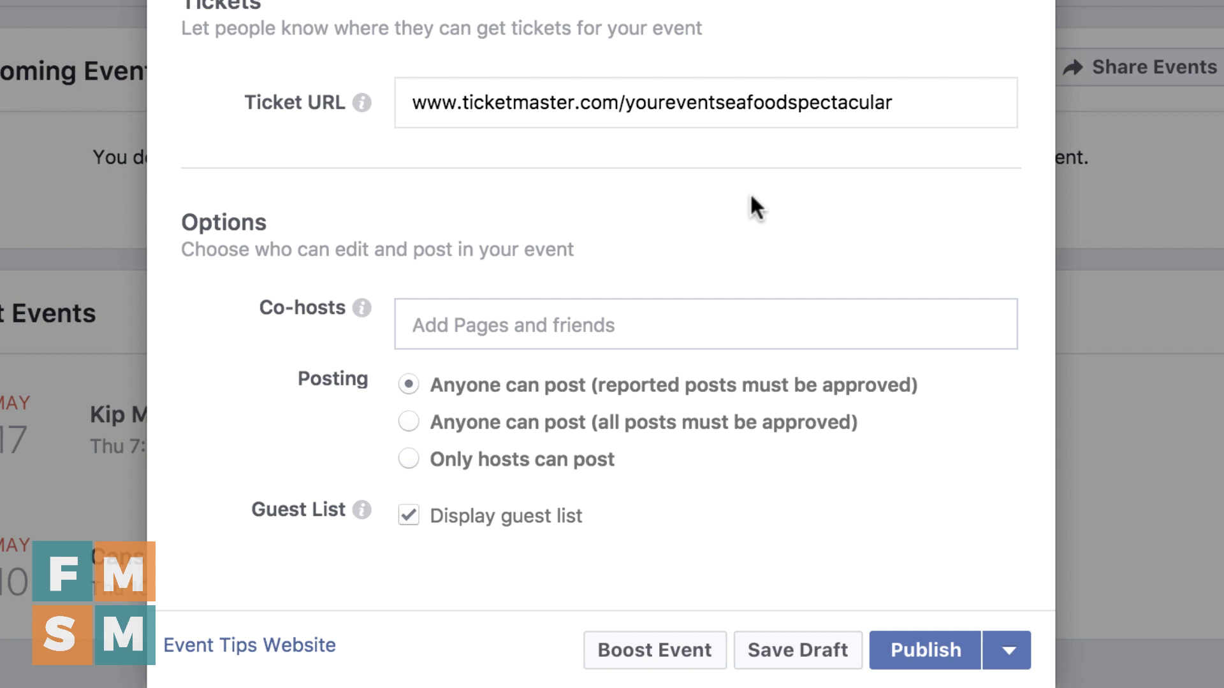
# Add Wine Spectator as a co-host, leaving its invitation pending
pyautogui.write('Wi')
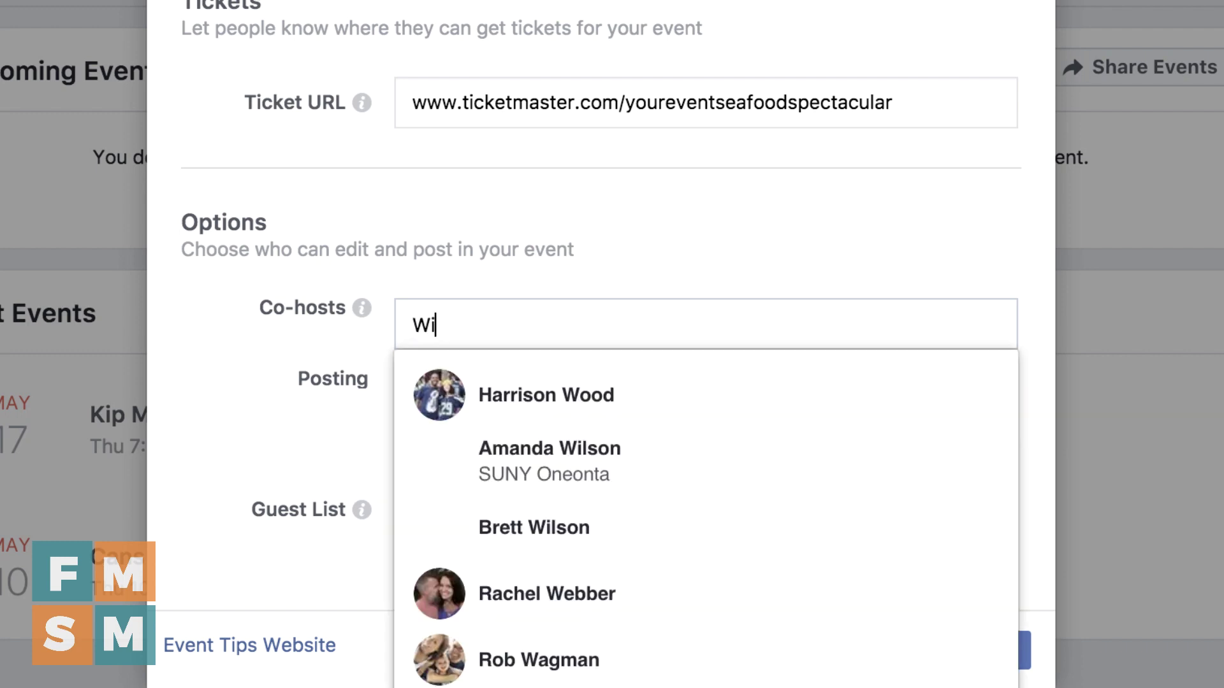
pyautogui.write('ne SPec')
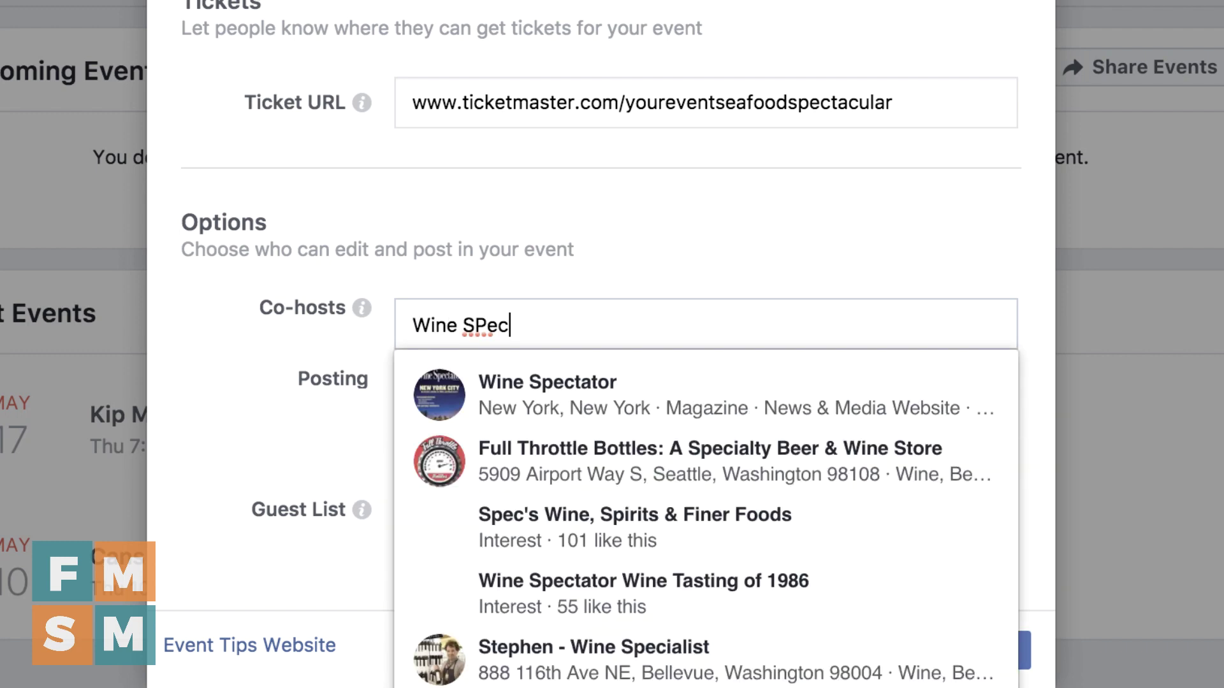
pyautogui.press('Return')
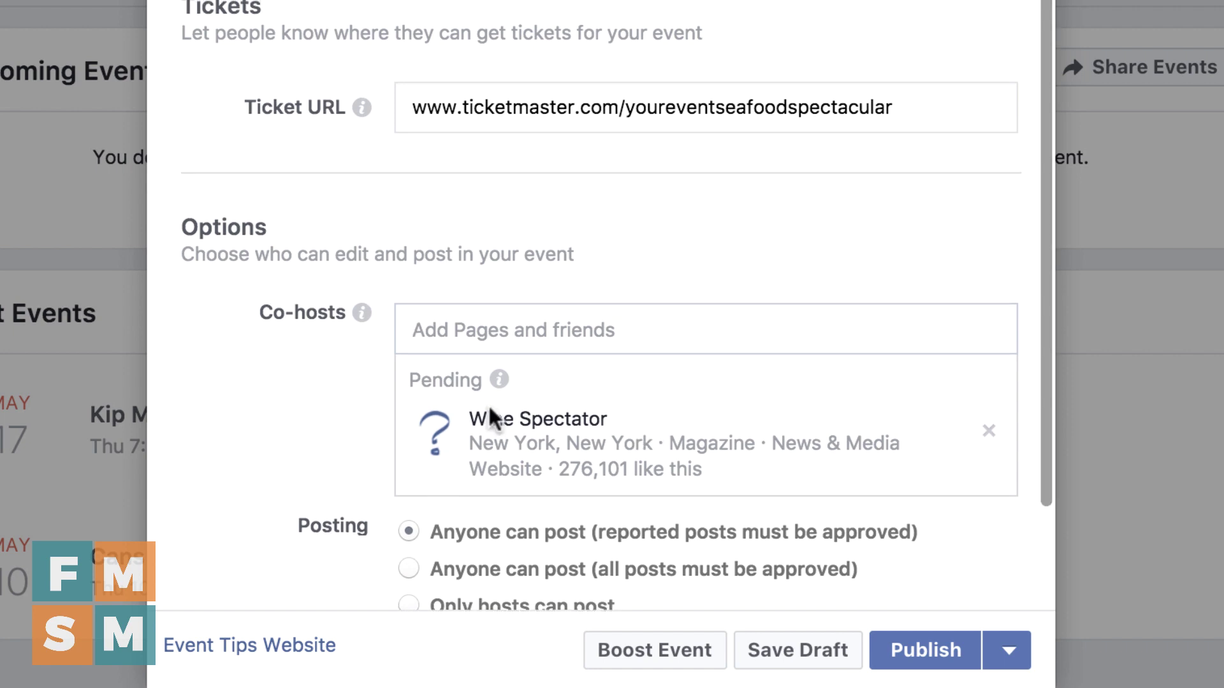
pyautogui.scroll(-2, 349, 343)
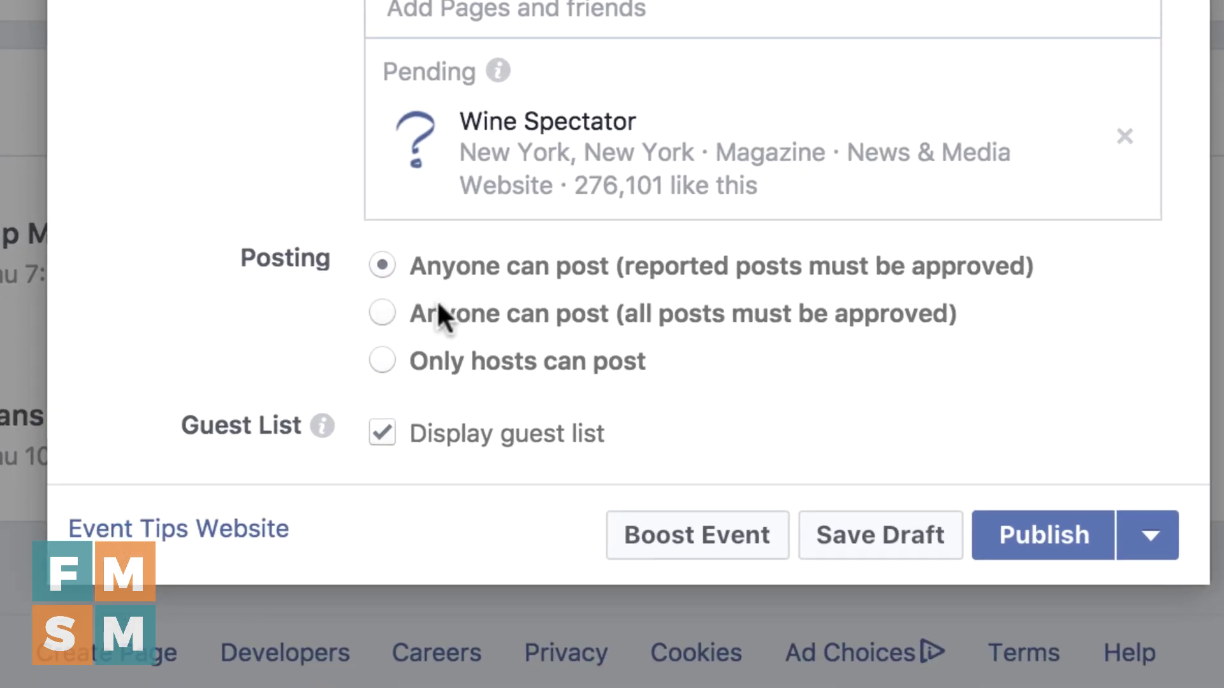
pyautogui.click(382, 313)
pyautogui.scroll(-2, 315, 320)
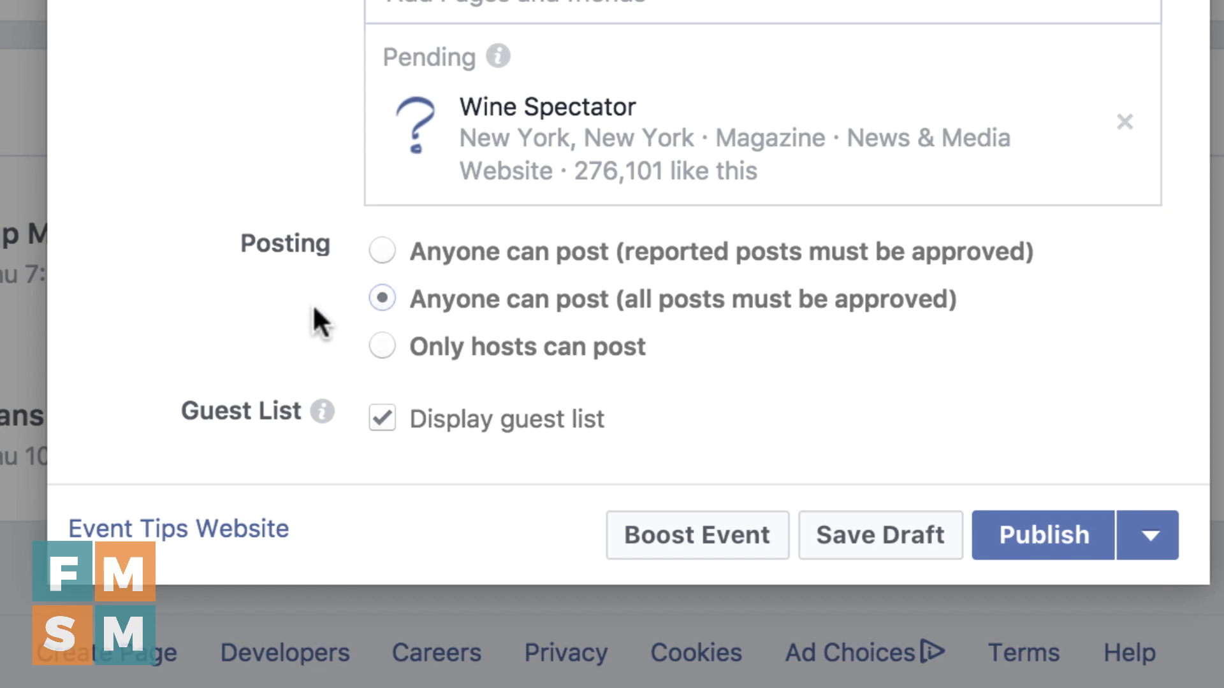
pyautogui.click(380, 305)
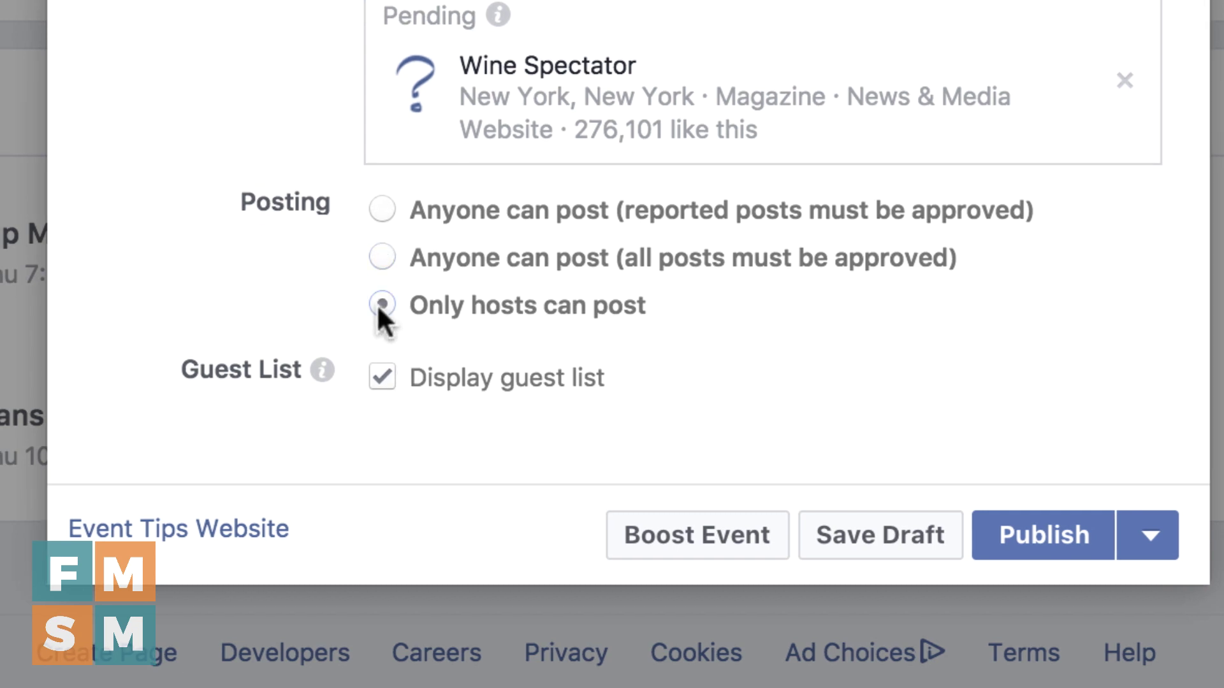
pyautogui.click(381, 211)
pyautogui.click(382, 378)
pyautogui.click(383, 377)
pyautogui.moveTo(323, 376)
pyautogui.scroll(-1, 867, 364)
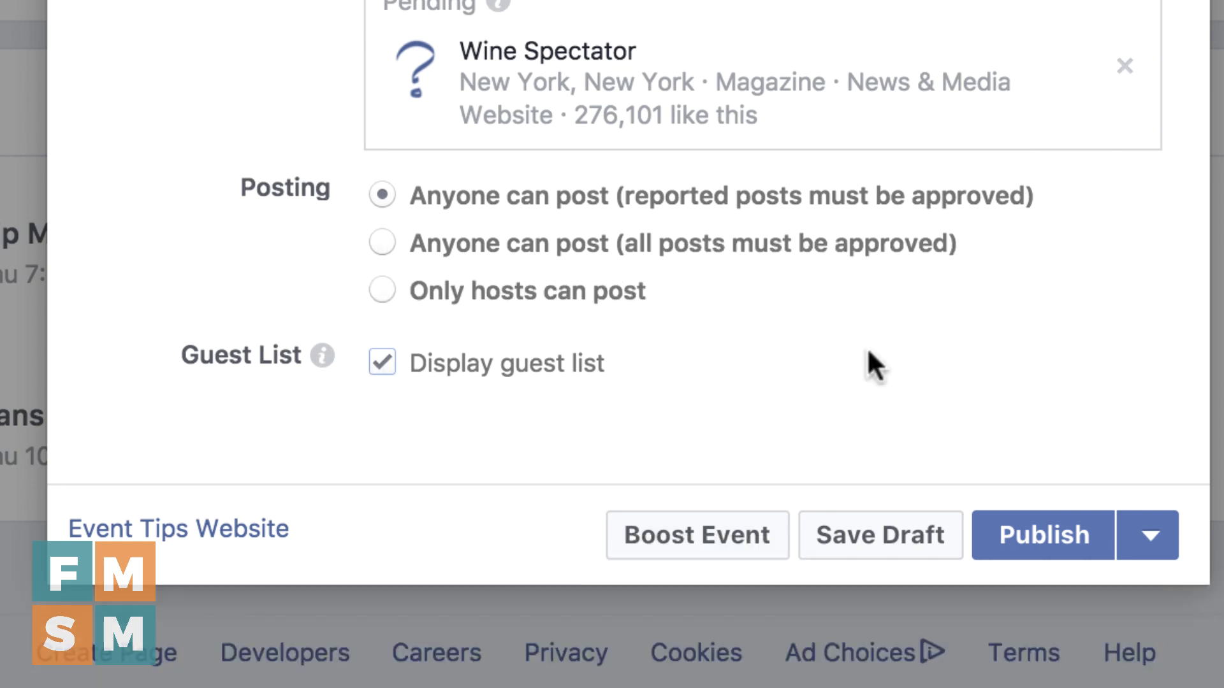
pyautogui.scroll(10, 868, 357)
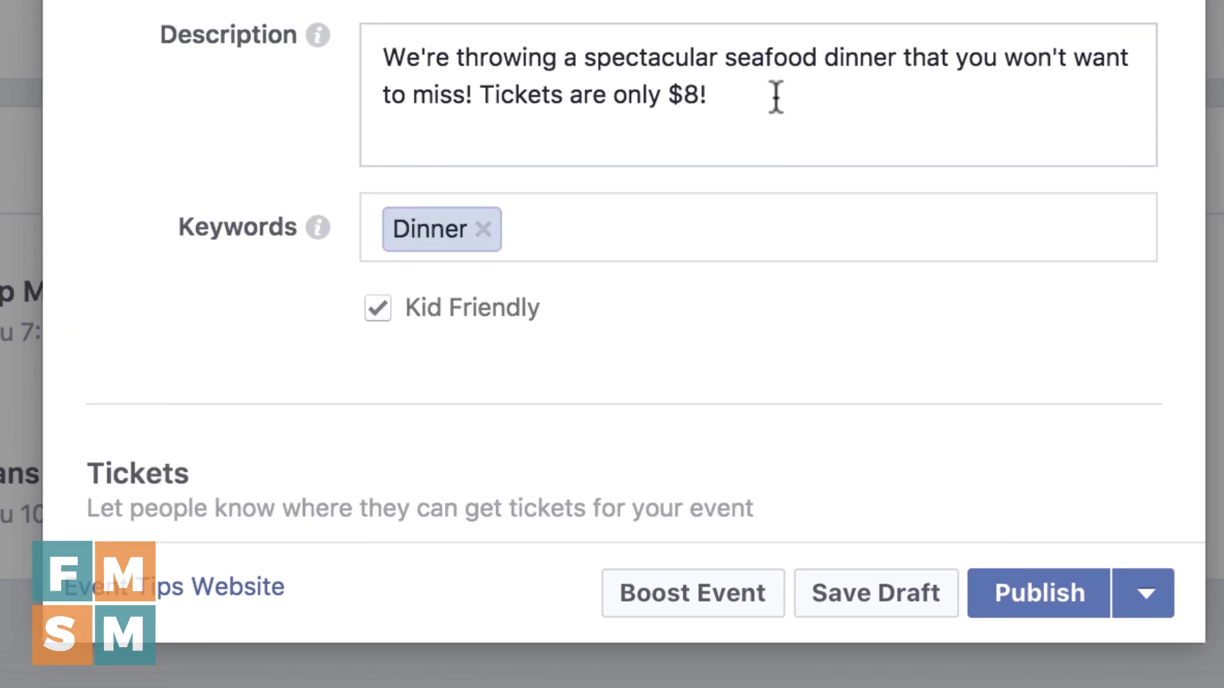
# Append a new description line 'Proud to welcome' tagging a person with '!', then reveal Schedule
pyautogui.press('Return')
pyautogui.press('Return')
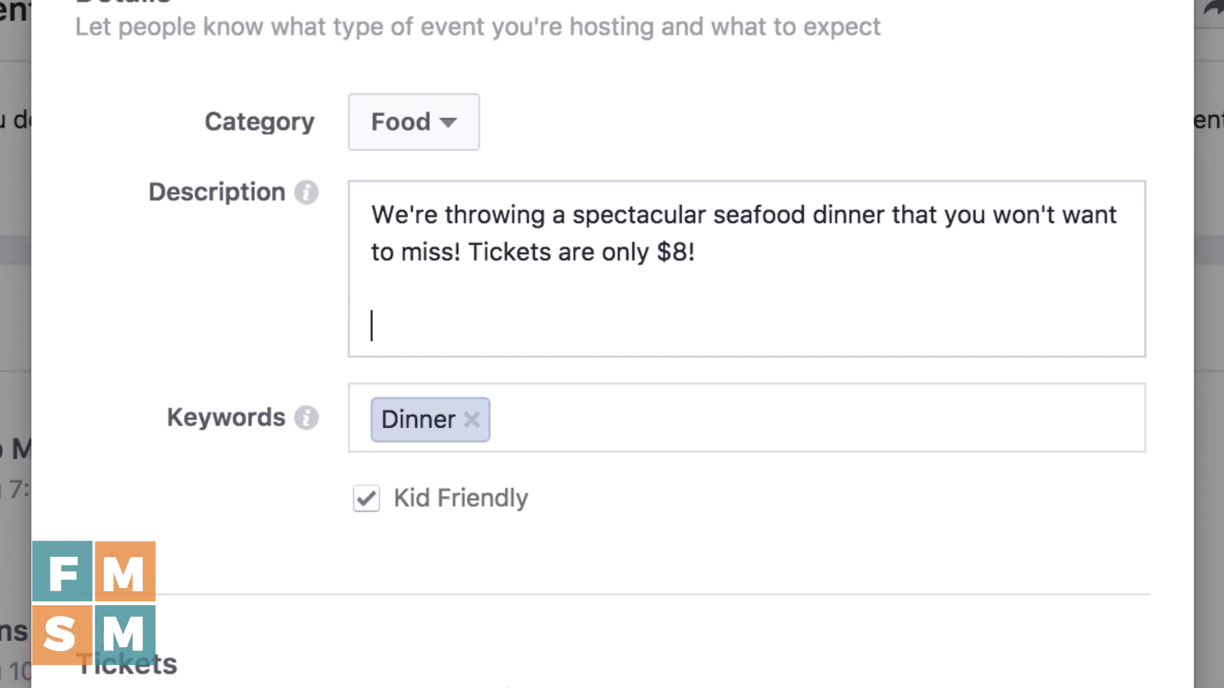
pyautogui.write('Proud to')
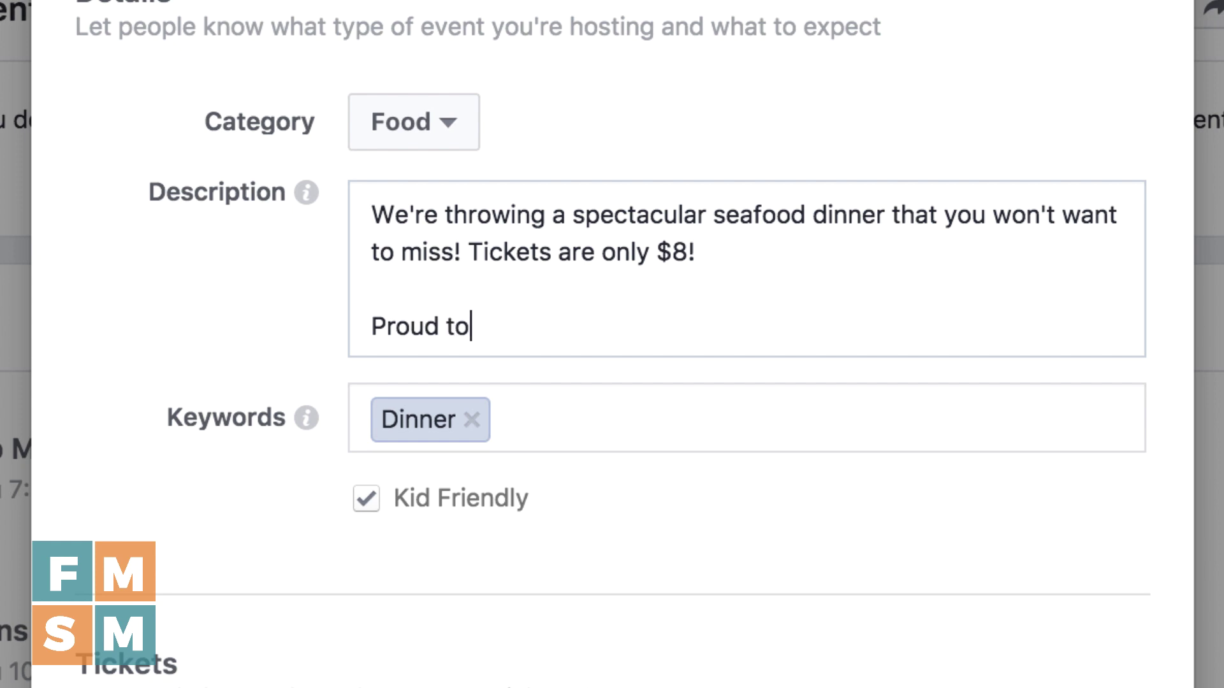
pyautogui.write(' welcome @')
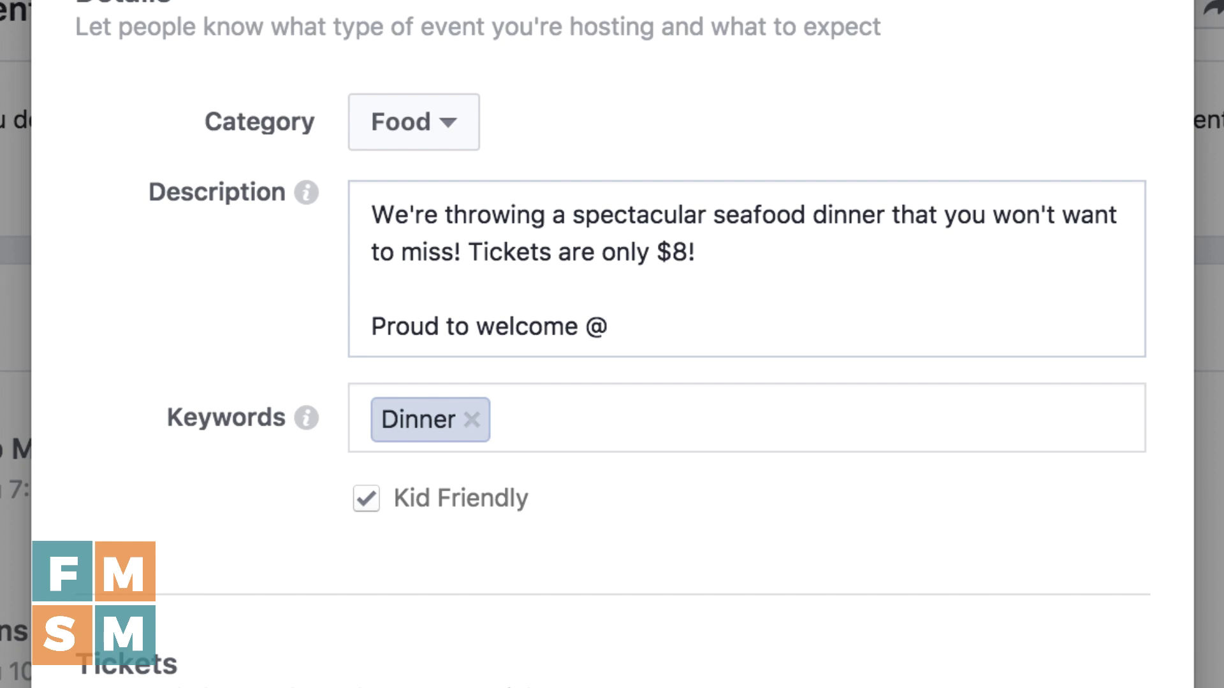
pyautogui.write('Matthew M')
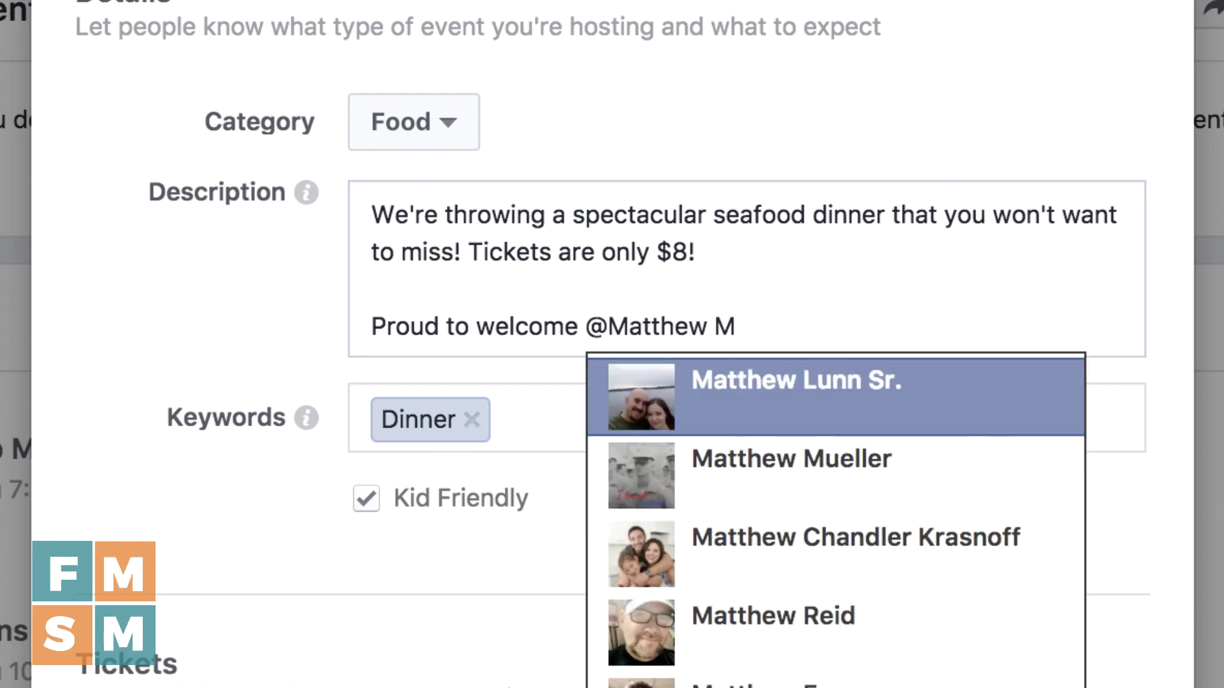
pyautogui.write('cC')
pyautogui.press('Return')
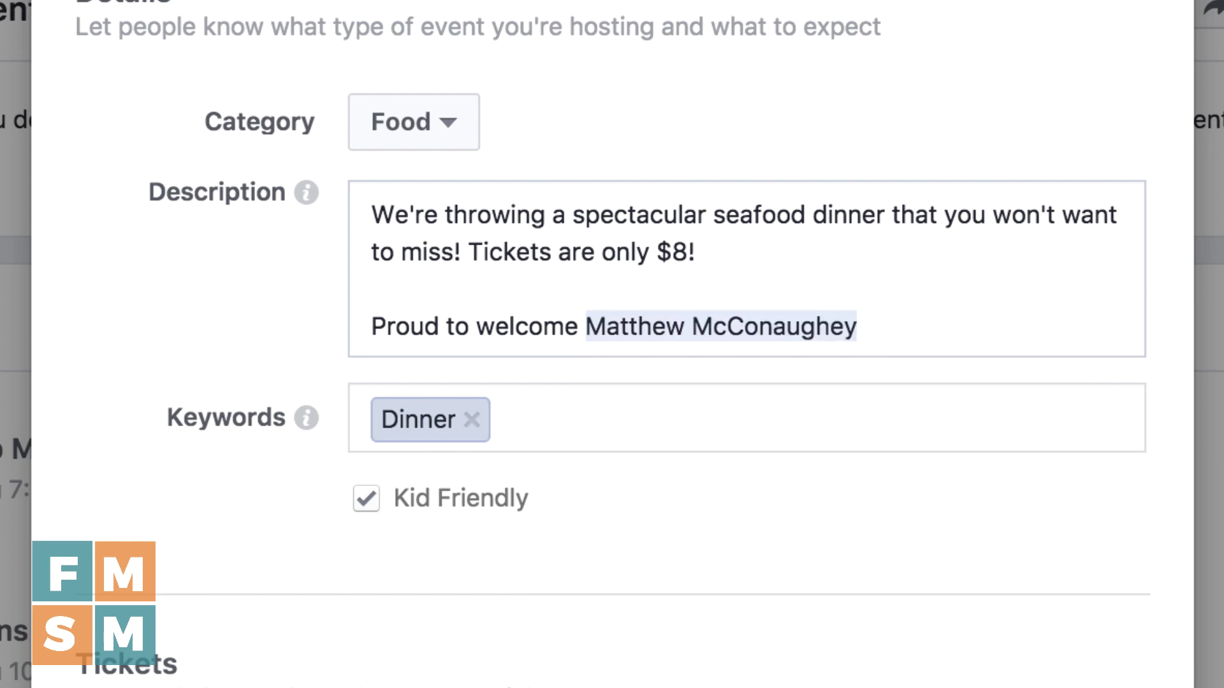
pyautogui.write('!')
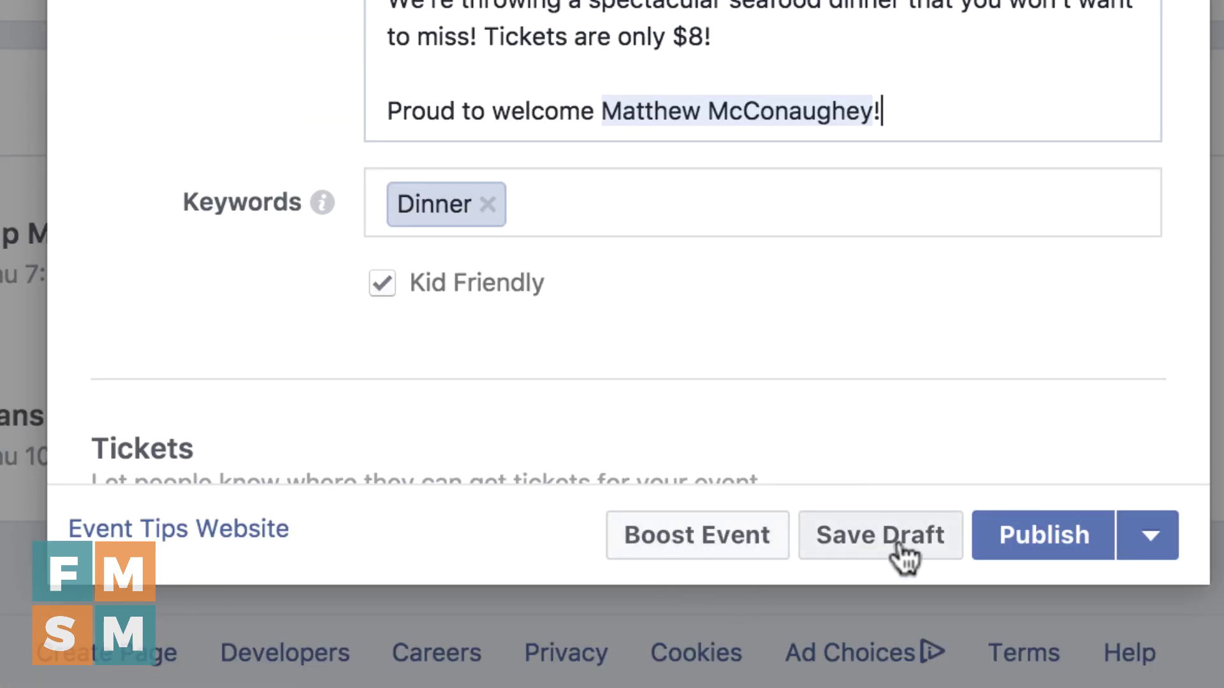
pyautogui.click(1155, 559)
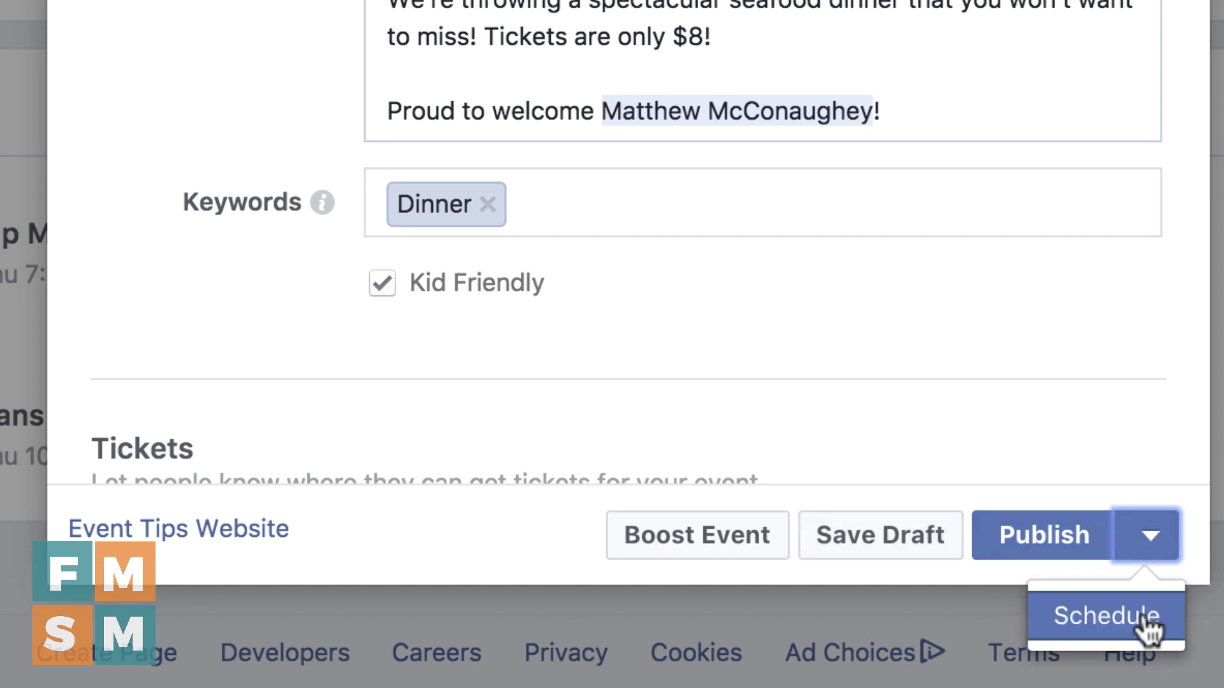